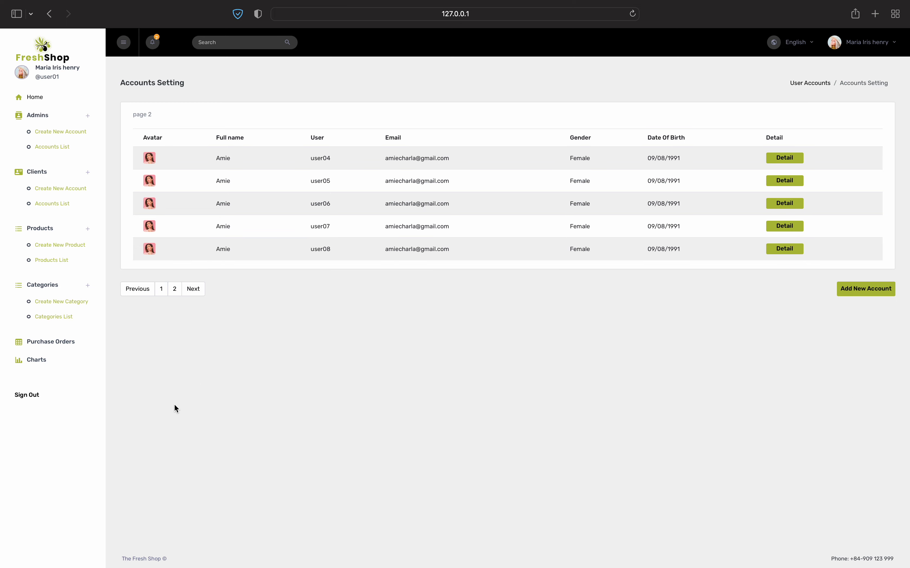
Page back to page 1 of Accounts Setting, open an account's edit form, then return to the list
left_click(136, 294)
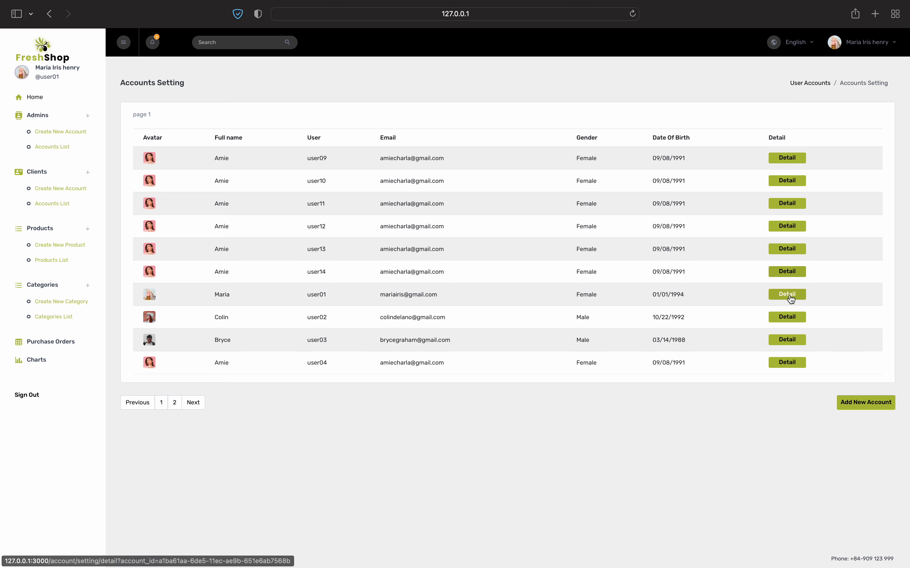
left_click(787, 272)
key("super+bracketleft")
key("super+bracketleft")
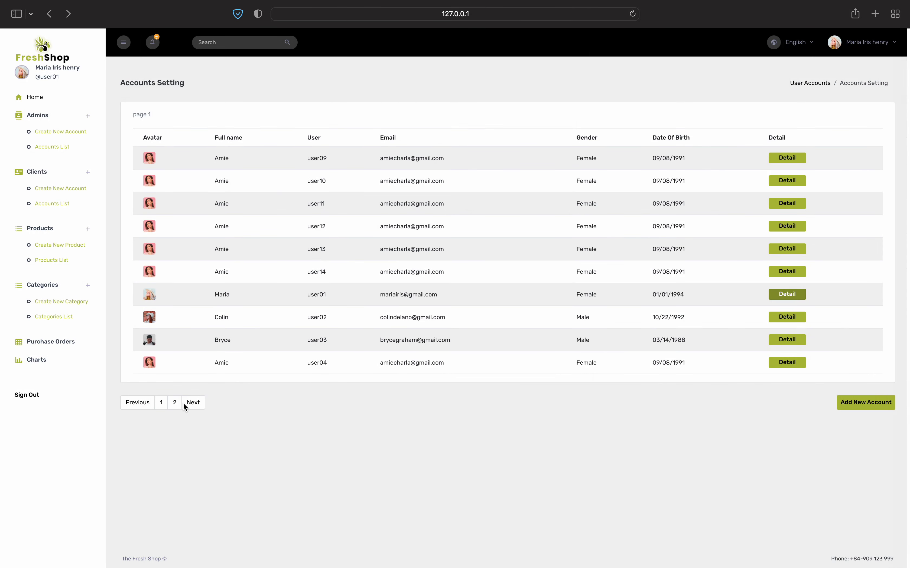
Open the male 1988-born account and append 'henry' to its last name
left_click(795, 340)
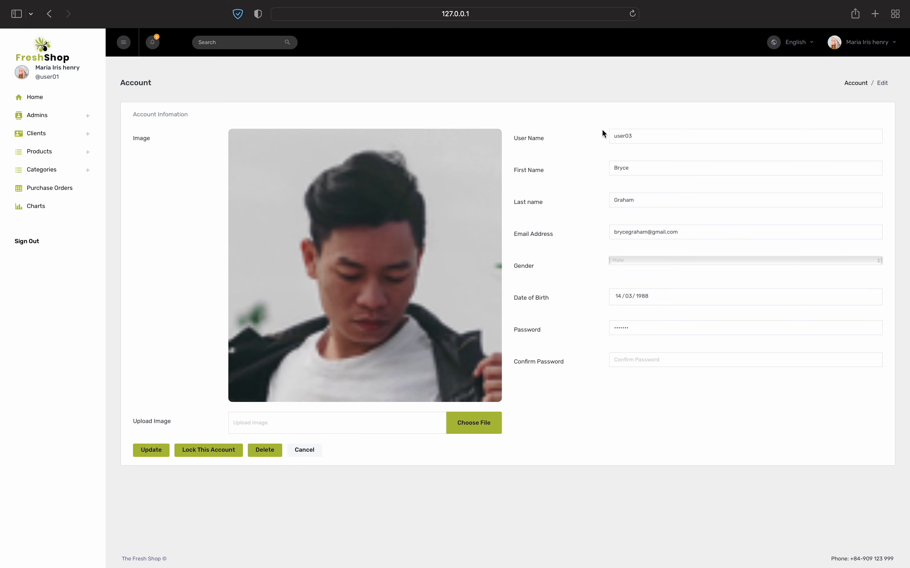
left_click(654, 169)
left_click(657, 194)
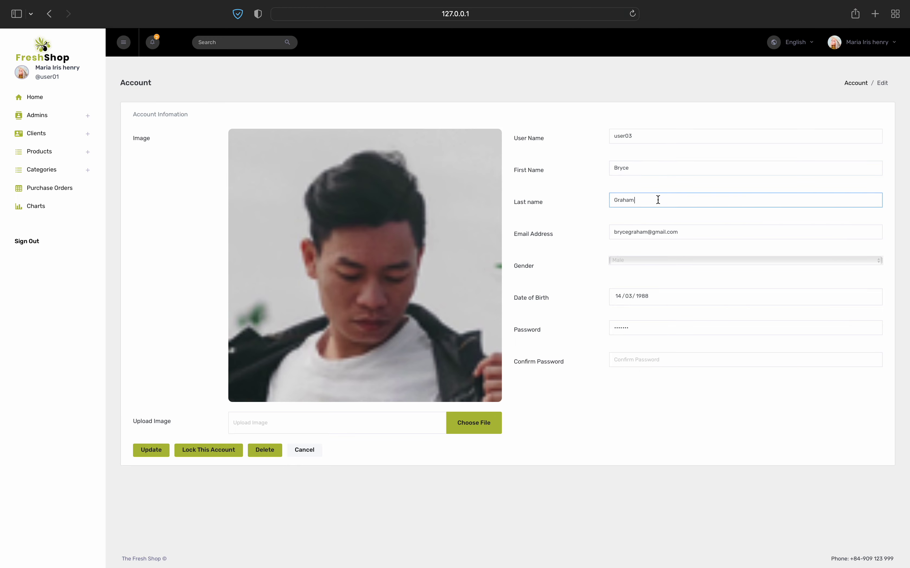
type("henry")
Set the birth date to 02/07/1987, keeping gender as Male
left_click(651, 300)
double_click(663, 311)
left_click(663, 311)
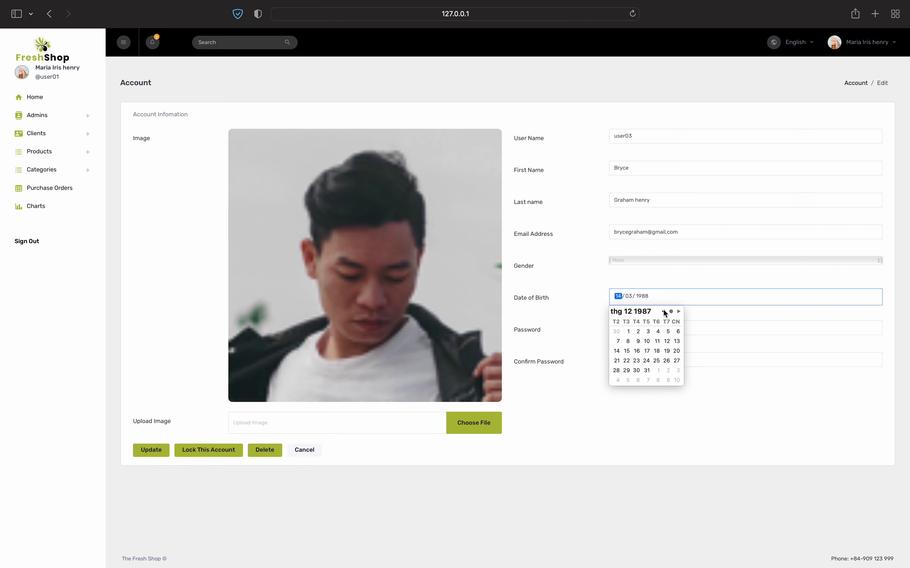
double_click(663, 312)
double_click(663, 311)
left_click(663, 311)
left_click(647, 331)
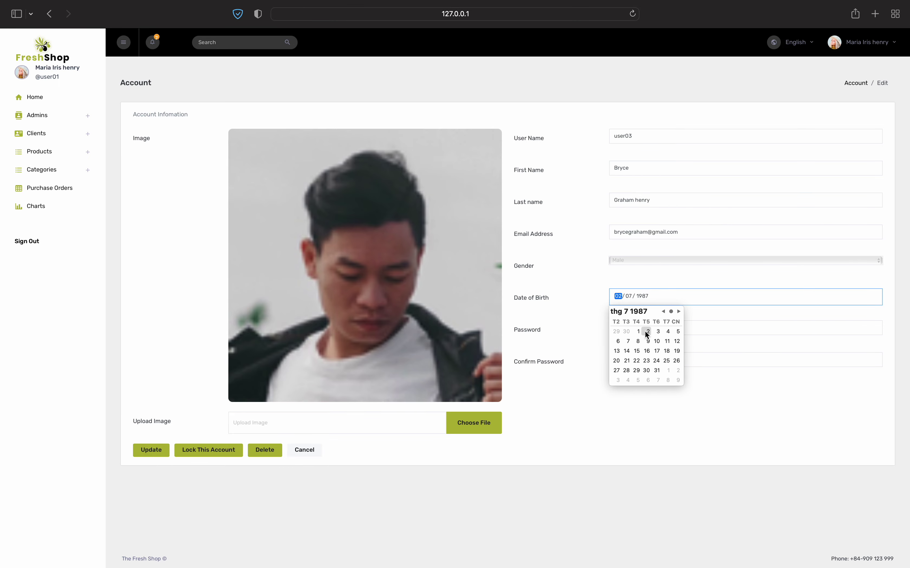
left_click(594, 262)
left_click(637, 262)
left_click(639, 262)
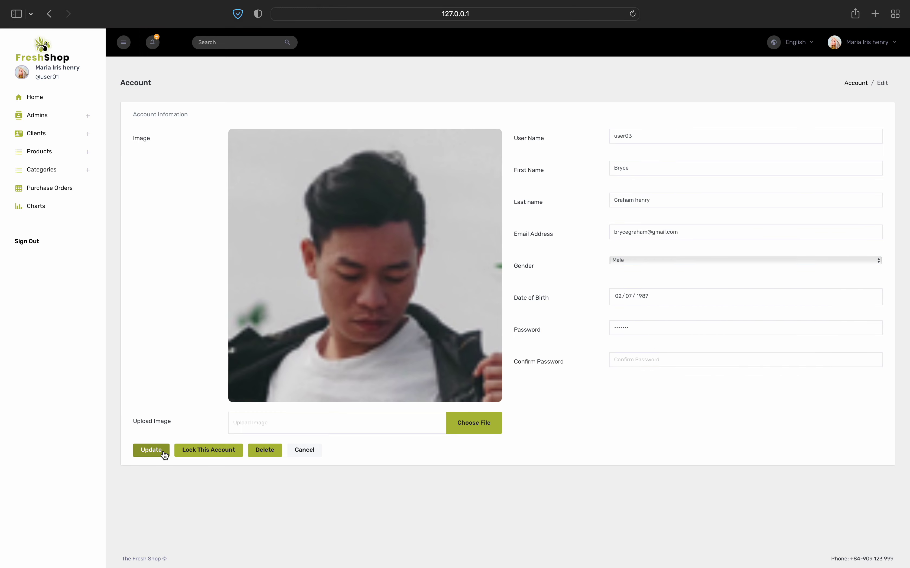
Upload pexels-photo-614810.jpeg as the profile photo and save the account
left_click(475, 420)
scroll(379, 347, "down", 5)
scroll(379, 347, "up", 3)
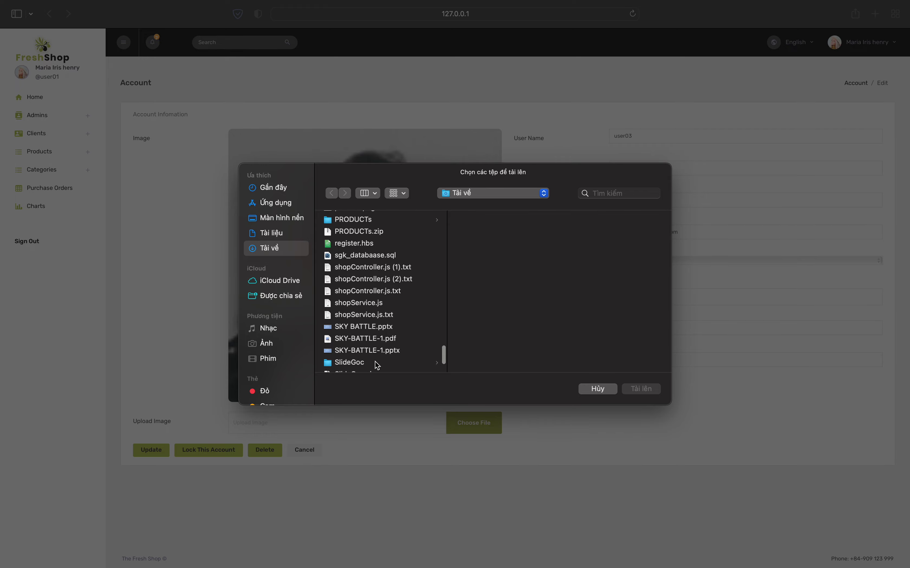
scroll(377, 363, "up", 5)
left_click(364, 338)
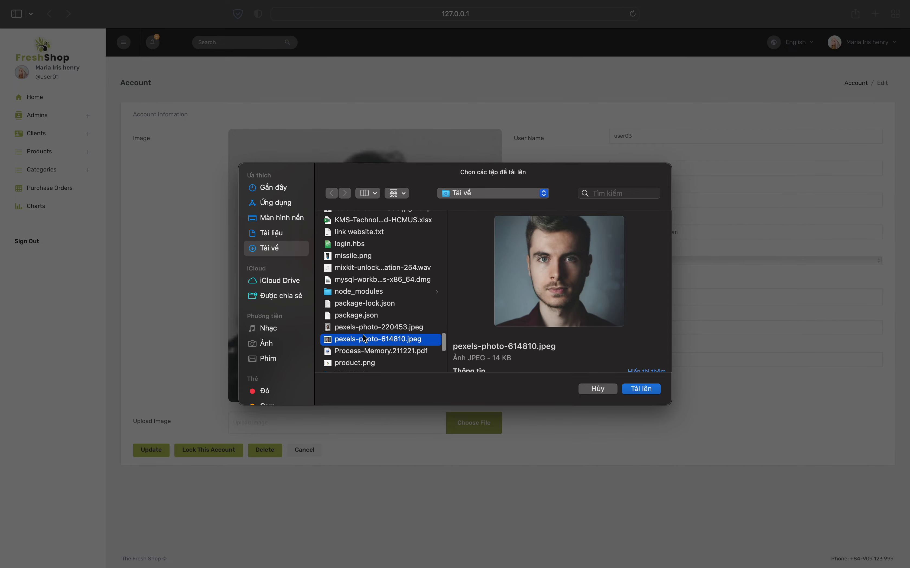
left_click(642, 387)
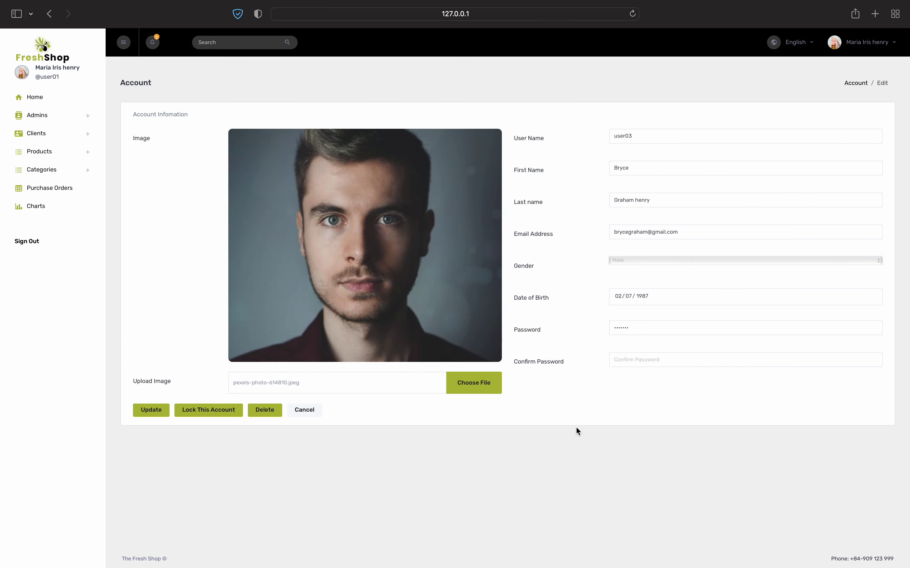
left_click(152, 409)
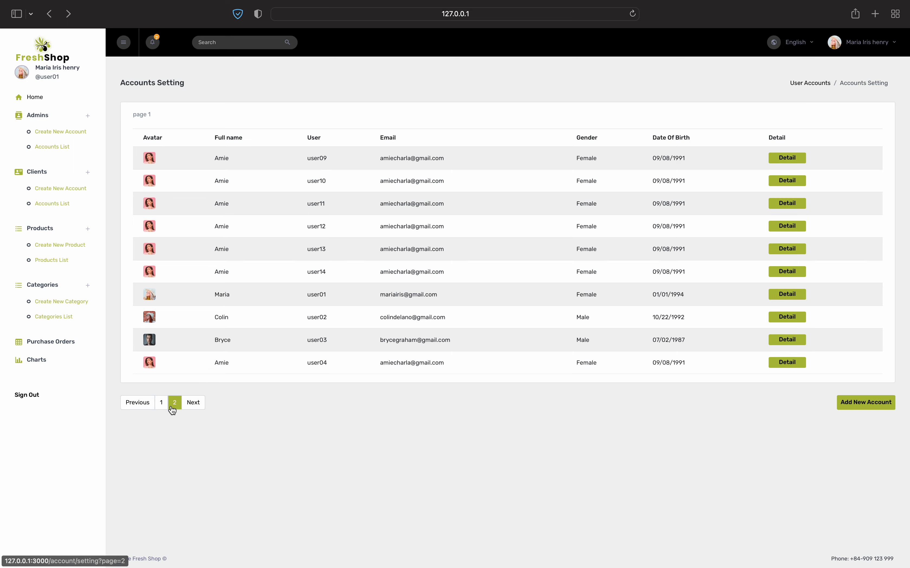
Delete the edited male account from page 1, then open the blank Create New Account form
left_click(174, 405)
left_click(161, 289)
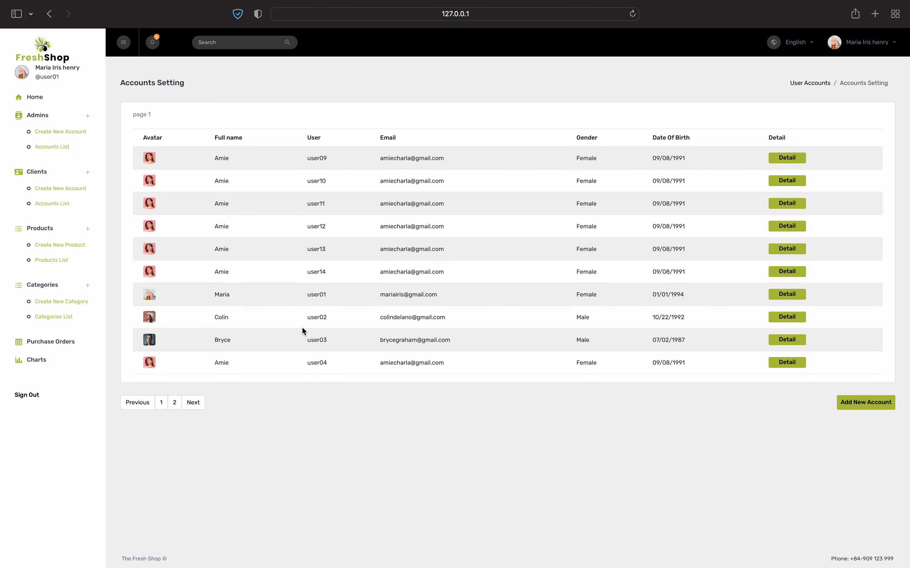
left_click(787, 339)
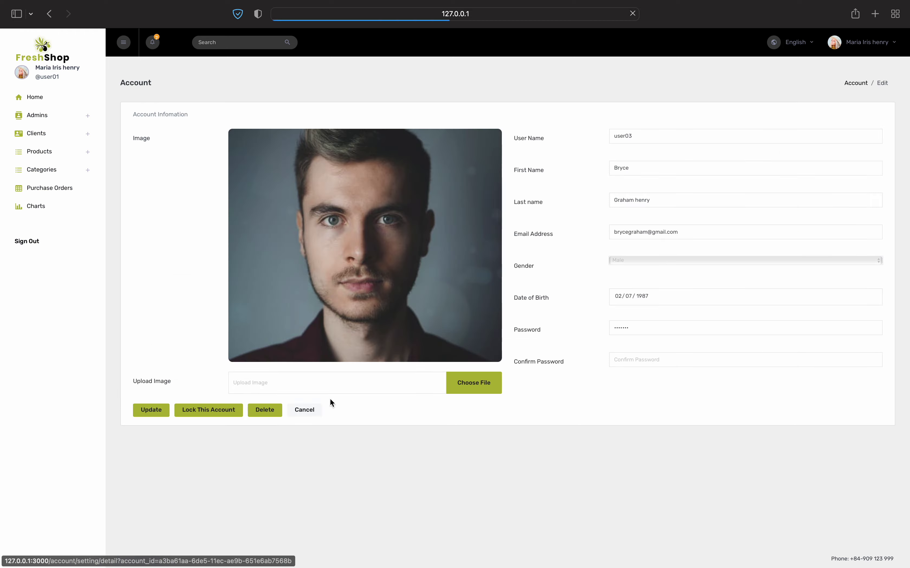
left_click(261, 414)
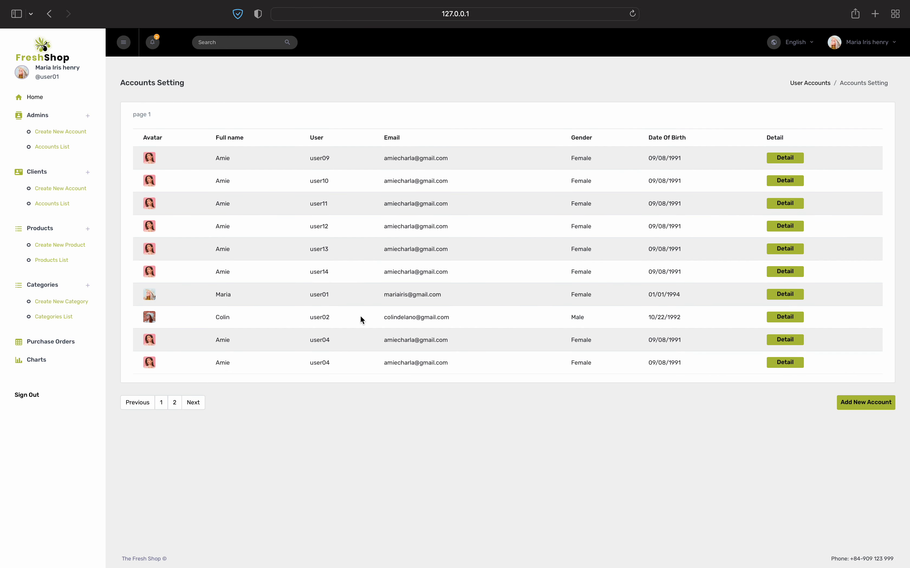
left_click(876, 401)
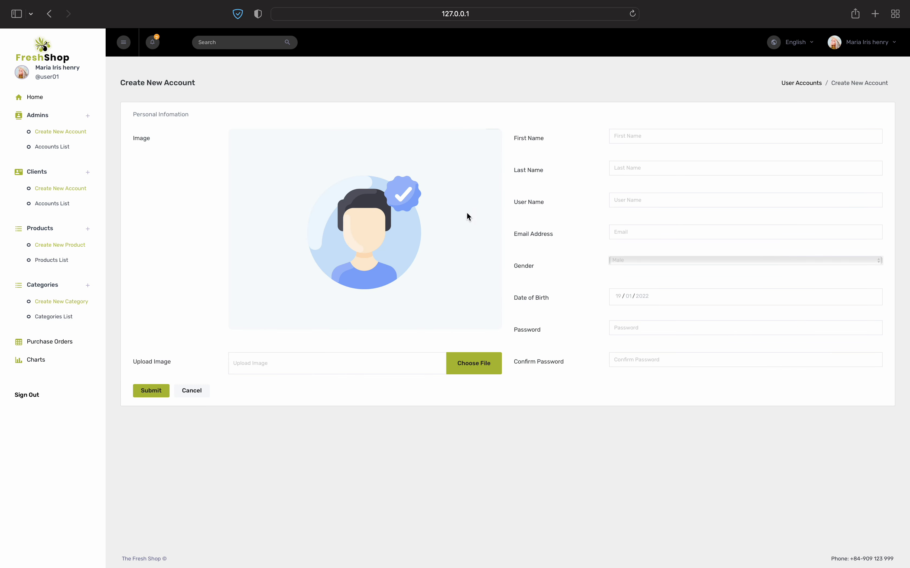
Enter first name user0, last name user05, user name user05, and the e-mail address
left_click(649, 142)
type("user05")
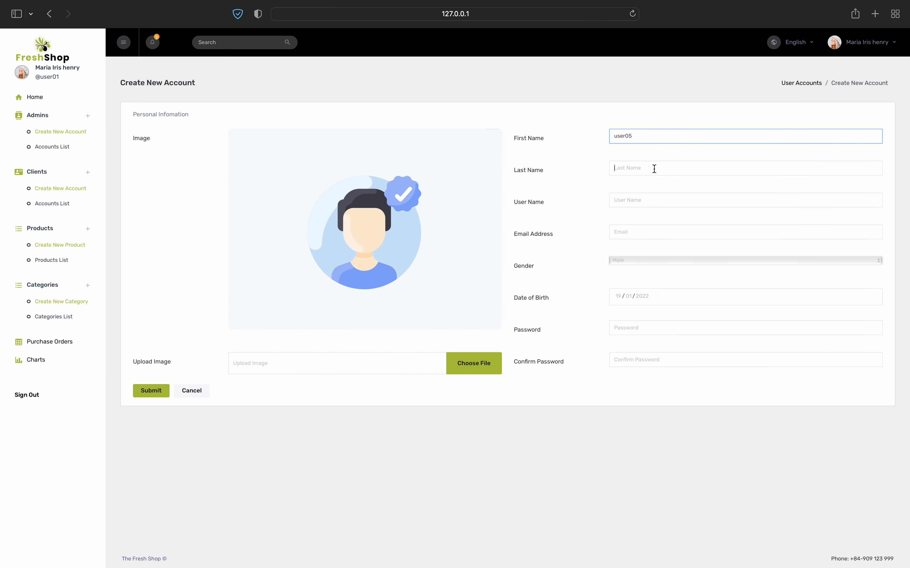
left_click(654, 168)
type("u")
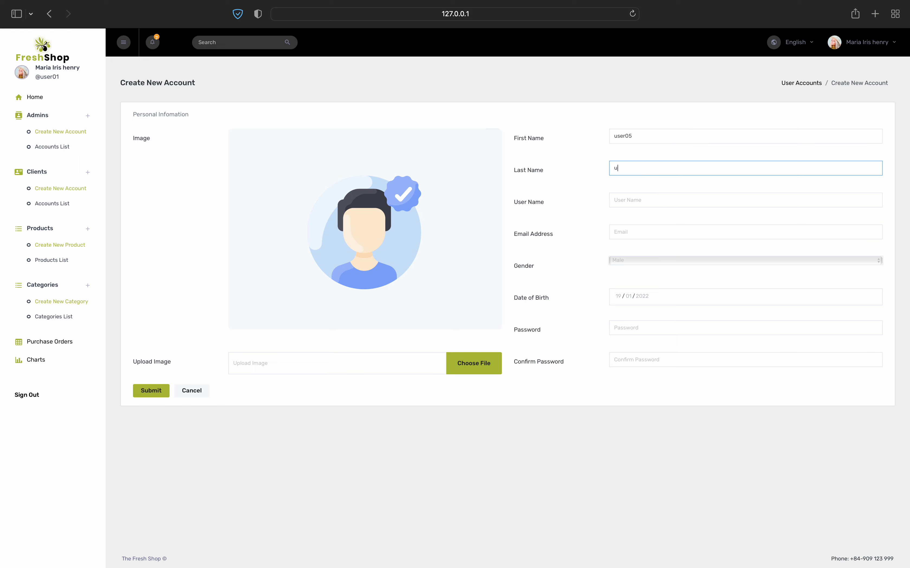
type("ser05")
left_click(660, 198)
type("user05")
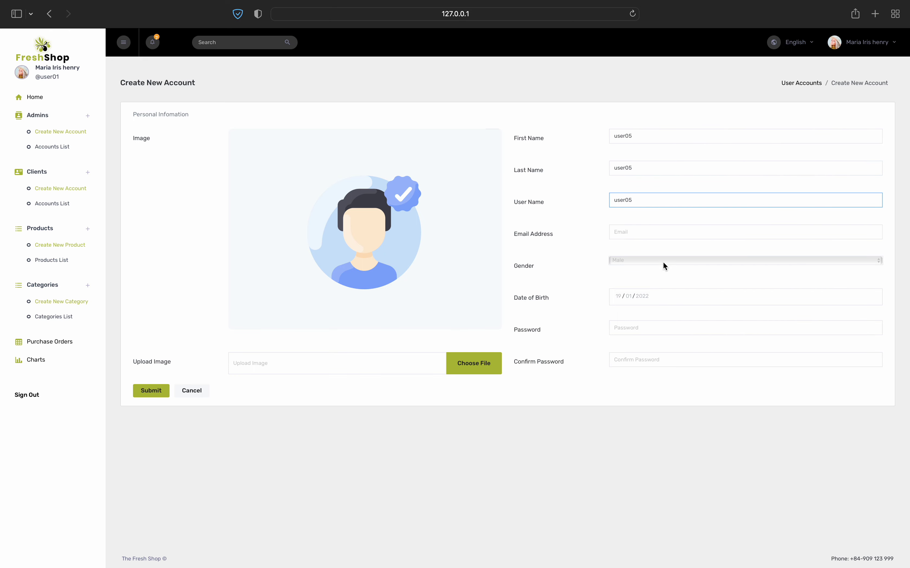
left_click(647, 232)
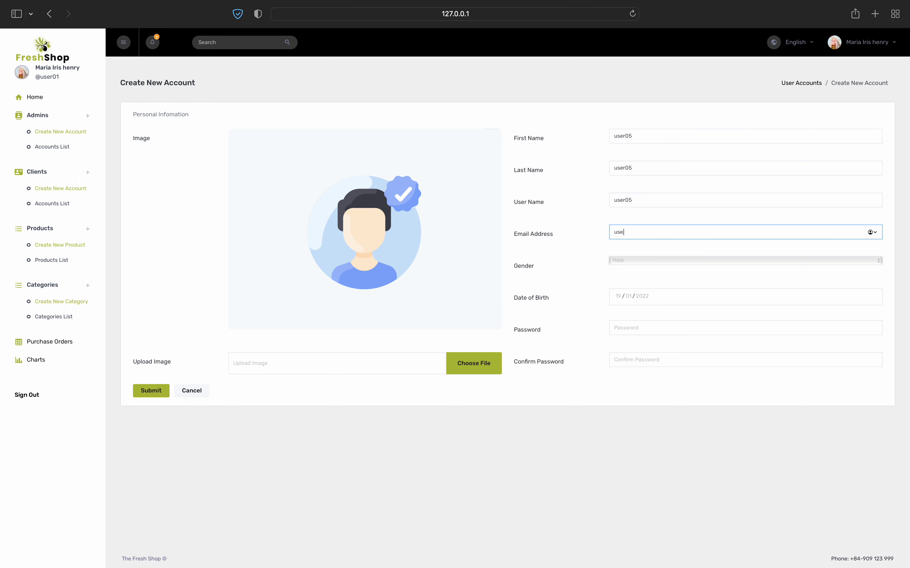
Set gender to Female and birth date to 3 June 2021, and enter a password
left_click(654, 259)
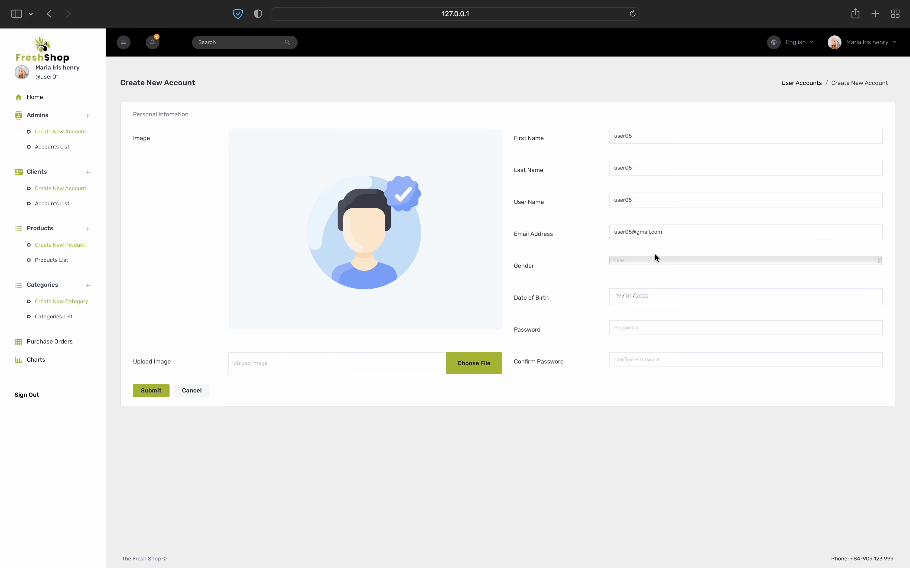
left_click(652, 271)
left_click(638, 297)
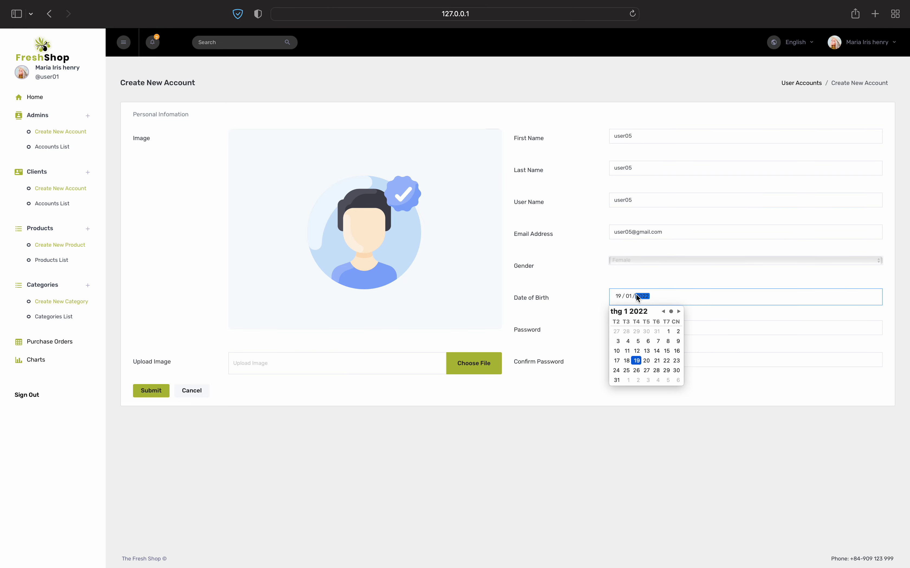
left_click(663, 311)
left_click(663, 311)
left_click(663, 311)
left_click(662, 311)
left_click(663, 312)
left_click(662, 311)
left_click(662, 311)
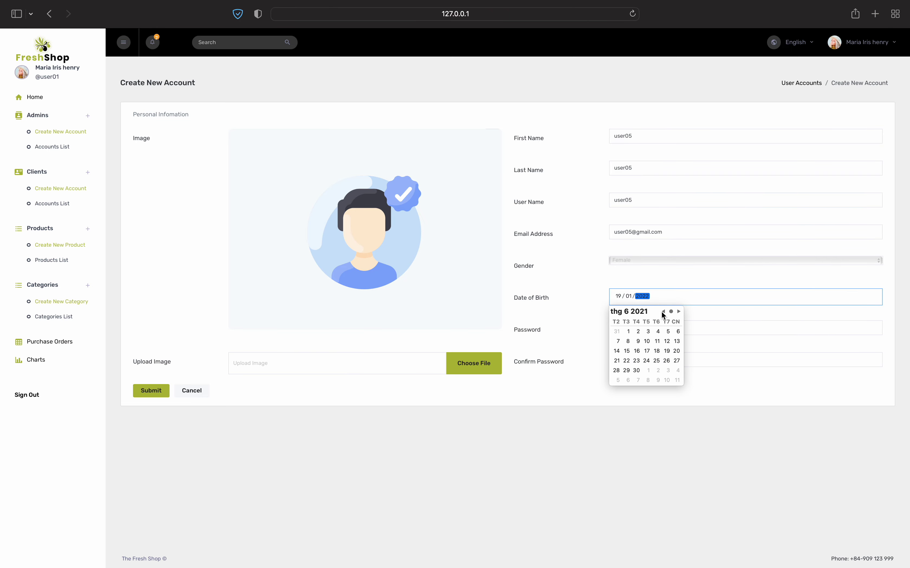
left_click(648, 331)
left_click(625, 329)
type("12345")
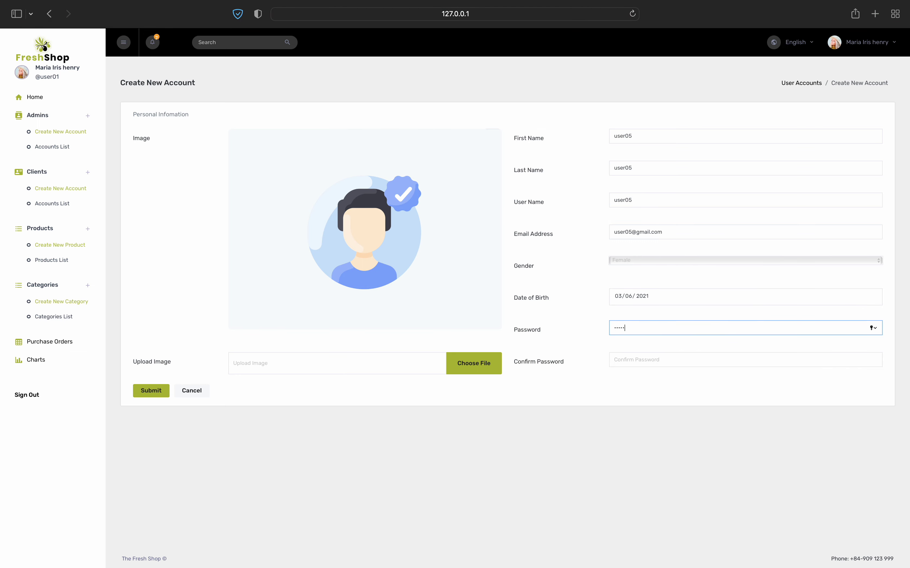
type("67")
left_click(613, 357)
type("1234567")
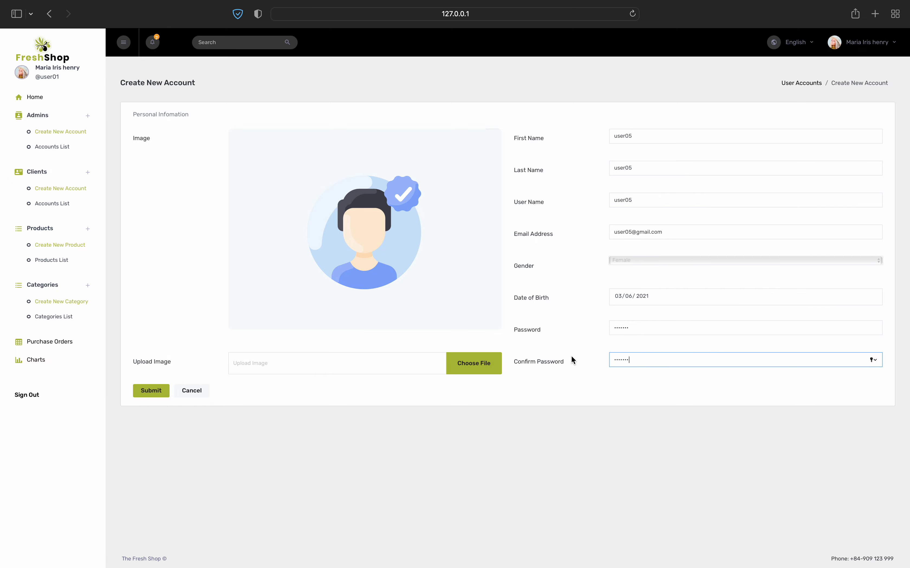
Upload pexels-photo-220453.jpeg as the new account's profile photo
left_click(484, 359)
scroll(372, 334, "down", 10)
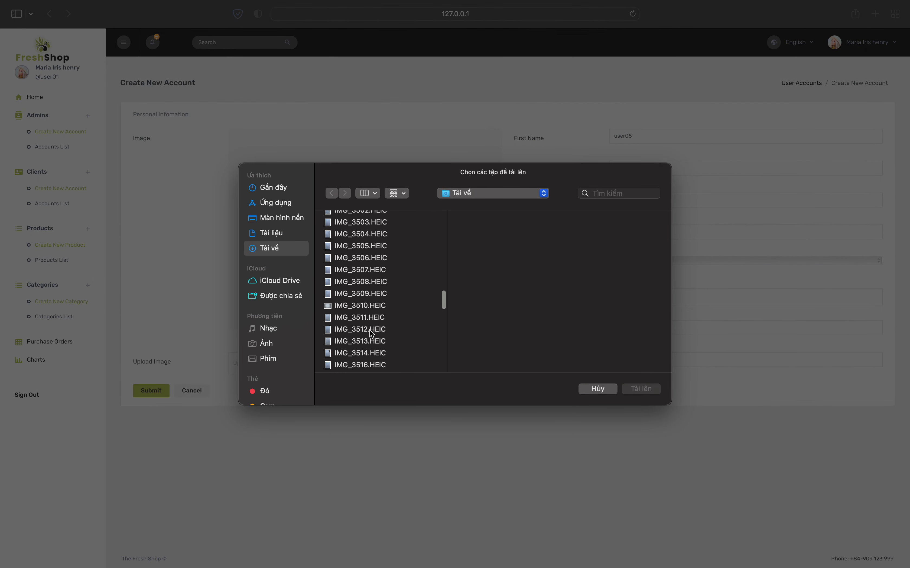
scroll(371, 334, "up", 10)
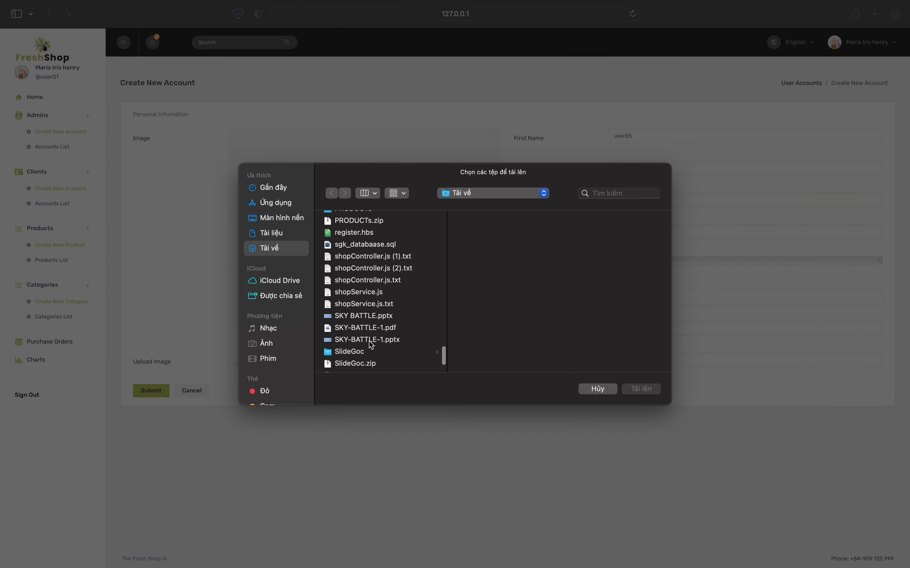
scroll(372, 346, "up", 2)
left_click(356, 280)
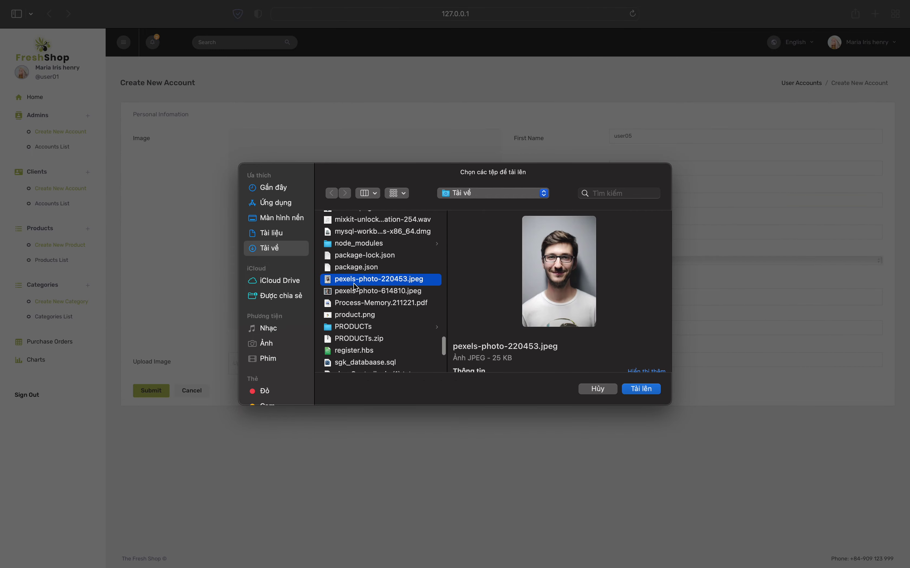
left_click(641, 389)
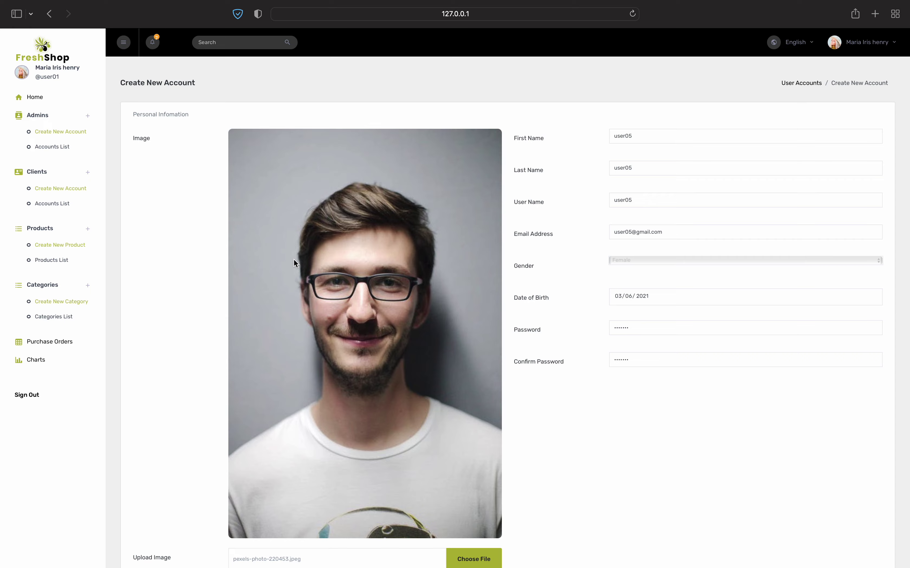
Submit the new admin account form
scroll(294, 259, "down", 3)
scroll(293, 259, "up", 2)
scroll(293, 260, "down", 2)
scroll(293, 259, "up", 2)
scroll(293, 259, "down", 2)
left_click(150, 519)
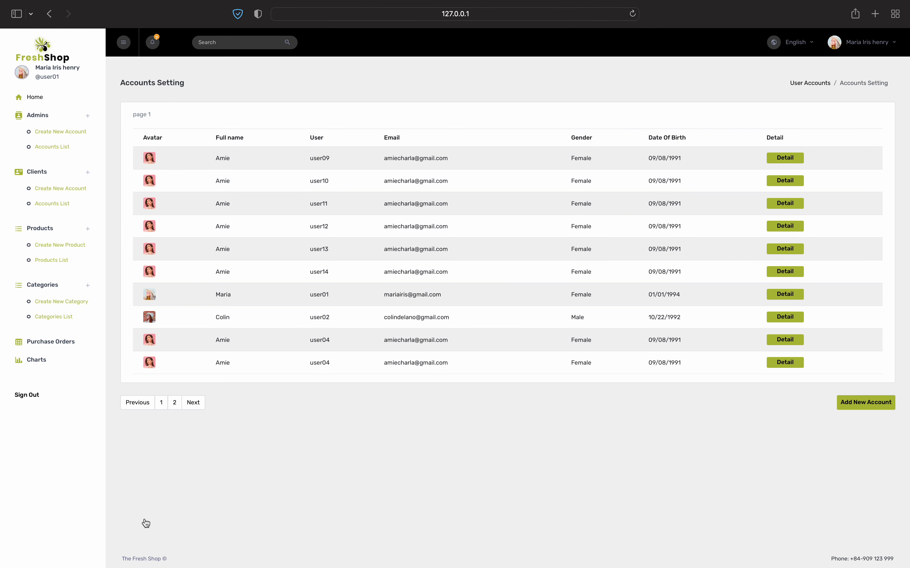
Go to page 2 of admin accounts and open the newest account's details
left_click(174, 403)
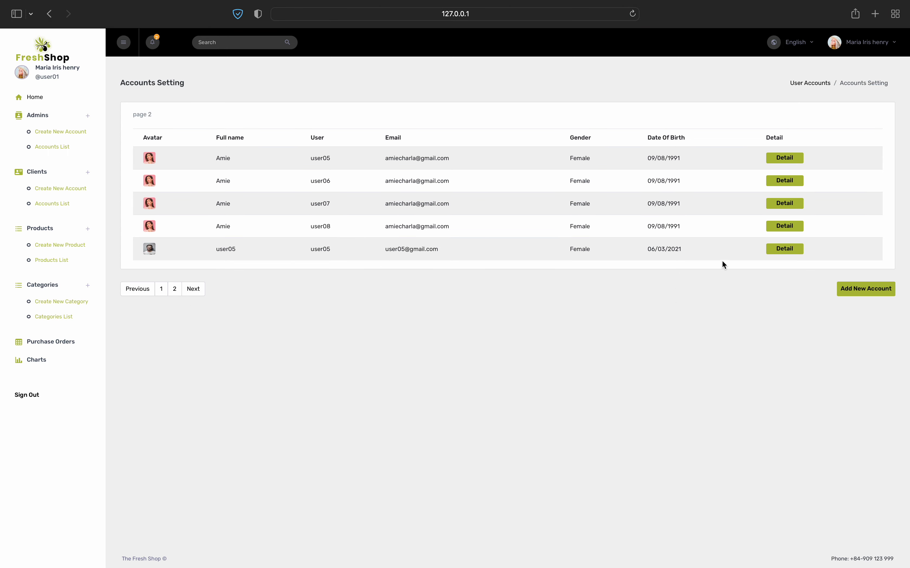
left_click(775, 250)
scroll(696, 337, "down", 2)
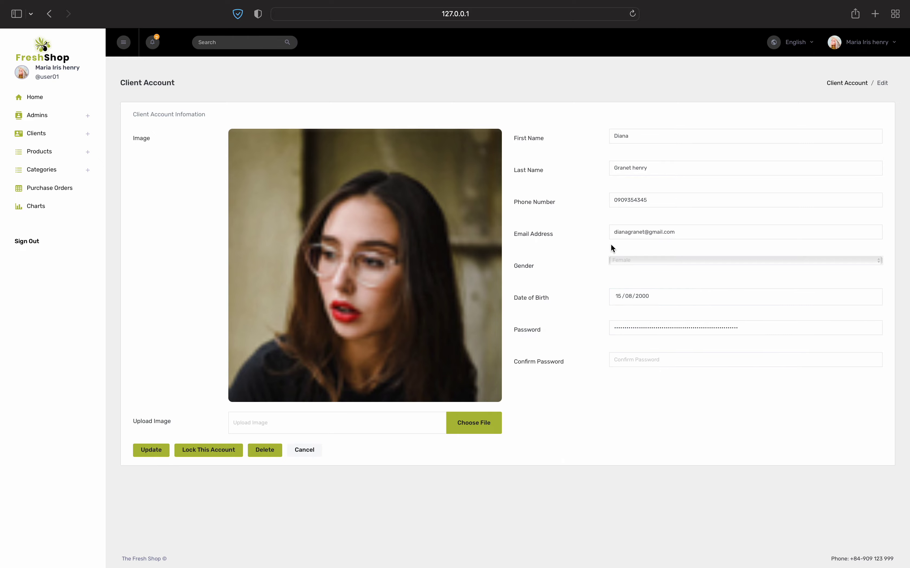
Replace the client's profile photo, save it, and reopen the client's account details
left_click(489, 422)
scroll(359, 263, "down", 15)
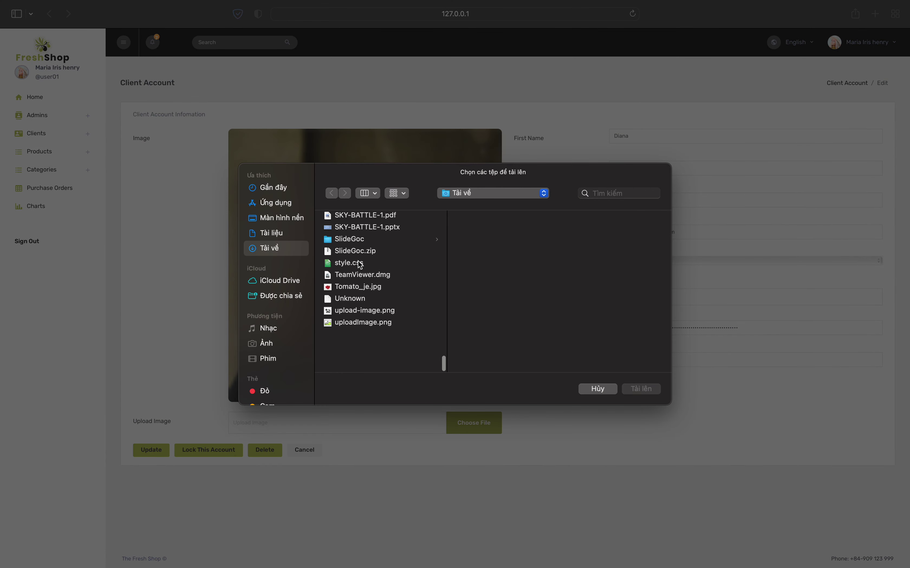
double_click(362, 337)
left_click(142, 413)
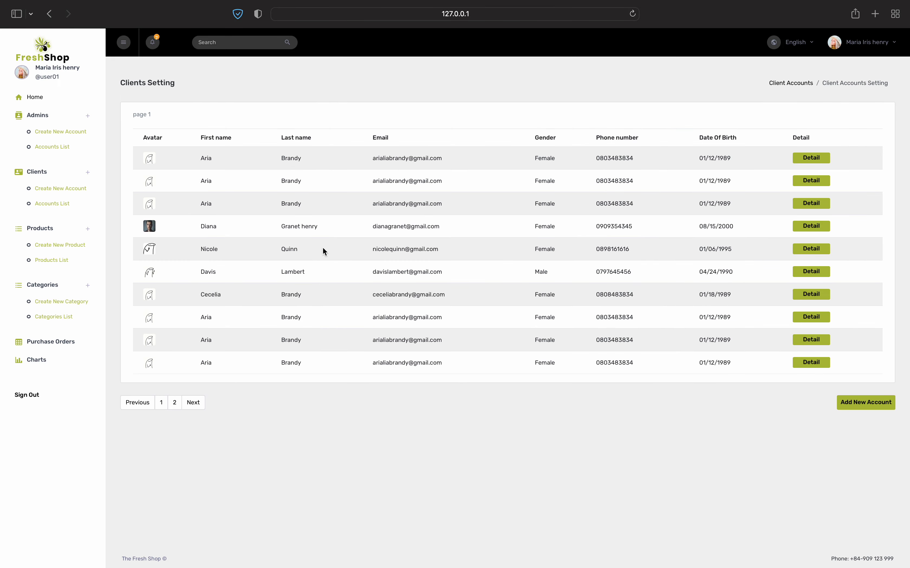
left_click(798, 229)
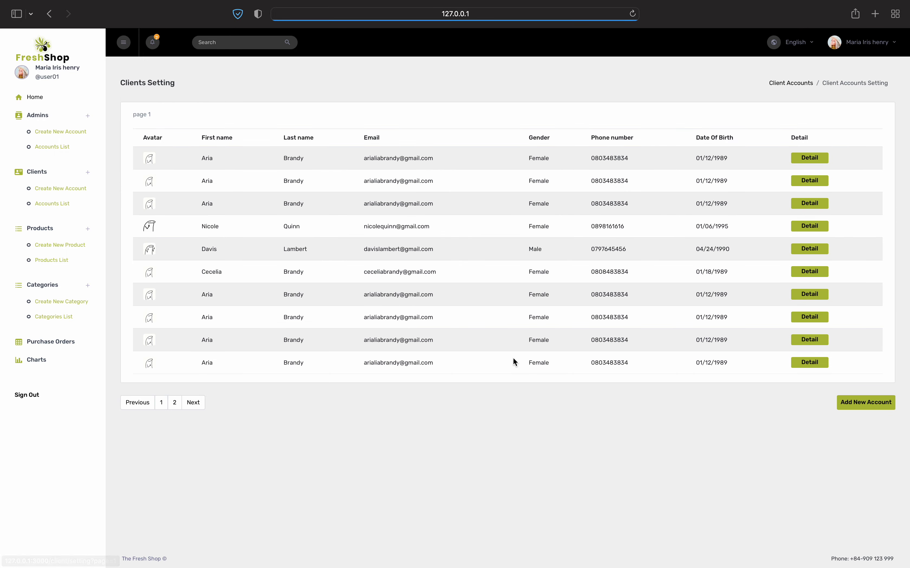
Start a new client and fill in first name, last name, phone number and e-mail
left_click(864, 404)
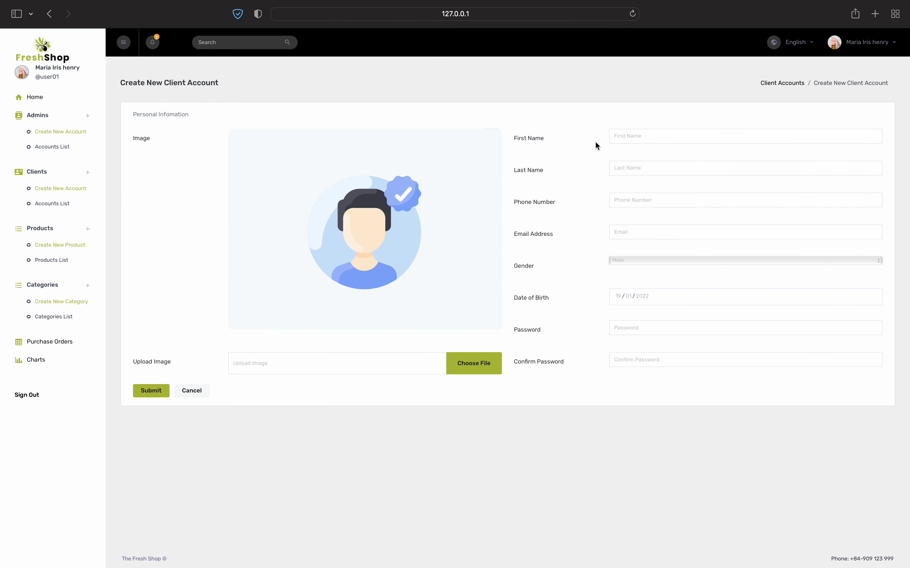
left_click(622, 137)
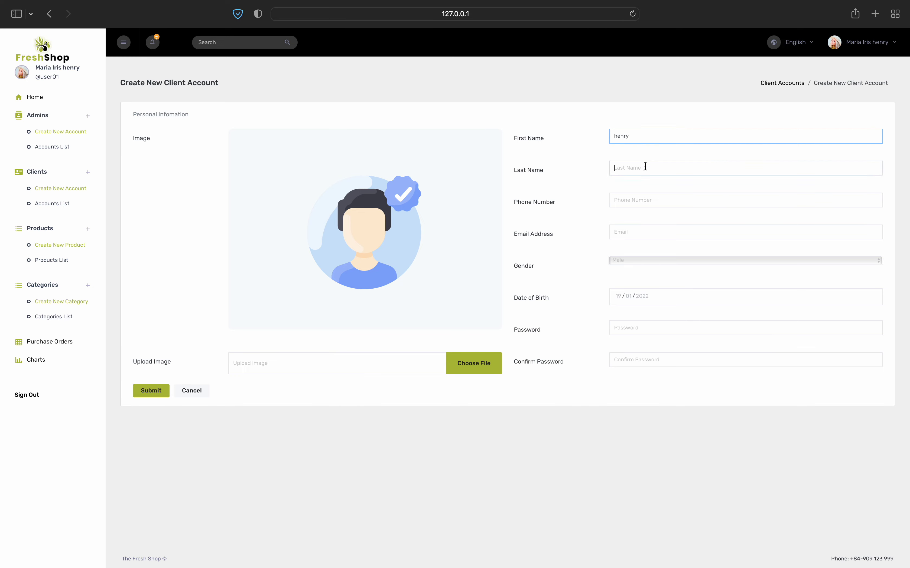
left_click(646, 167)
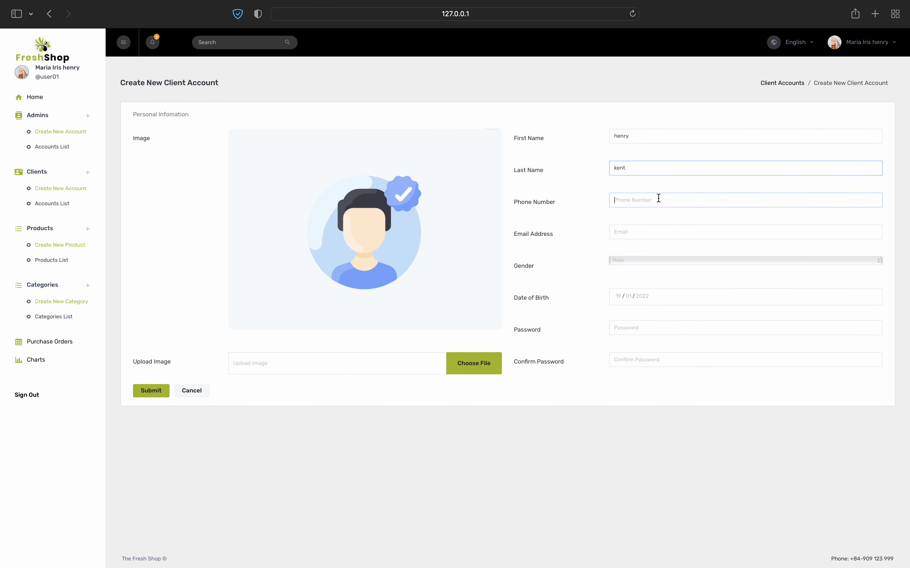
left_click(659, 196)
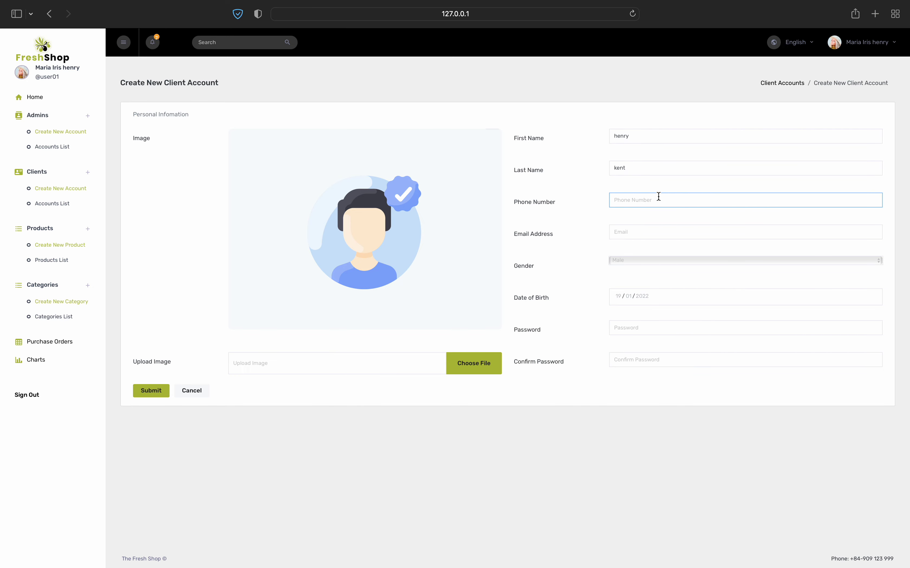
type("09321")
key("BackSpace")
type("0134")
left_click(666, 233)
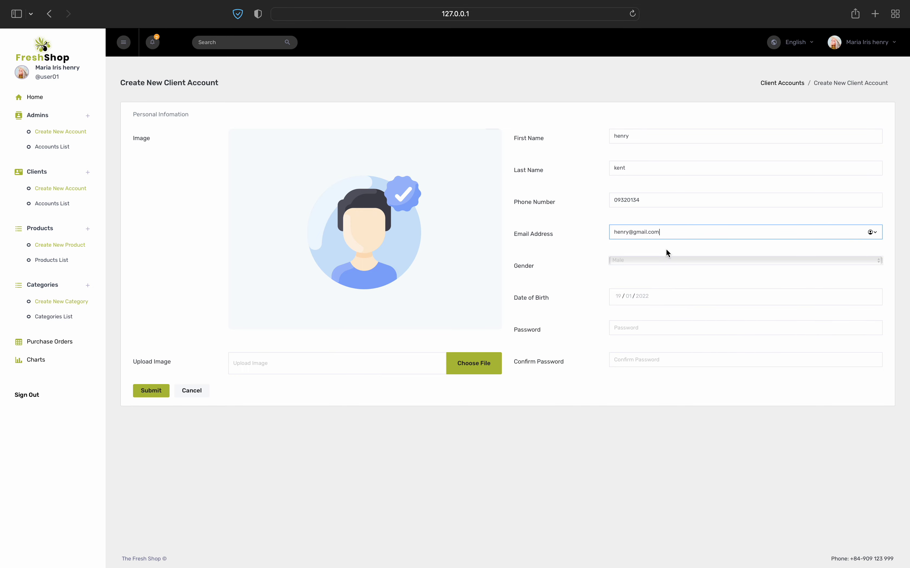
left_click(666, 260)
left_click(654, 261)
left_click(643, 297)
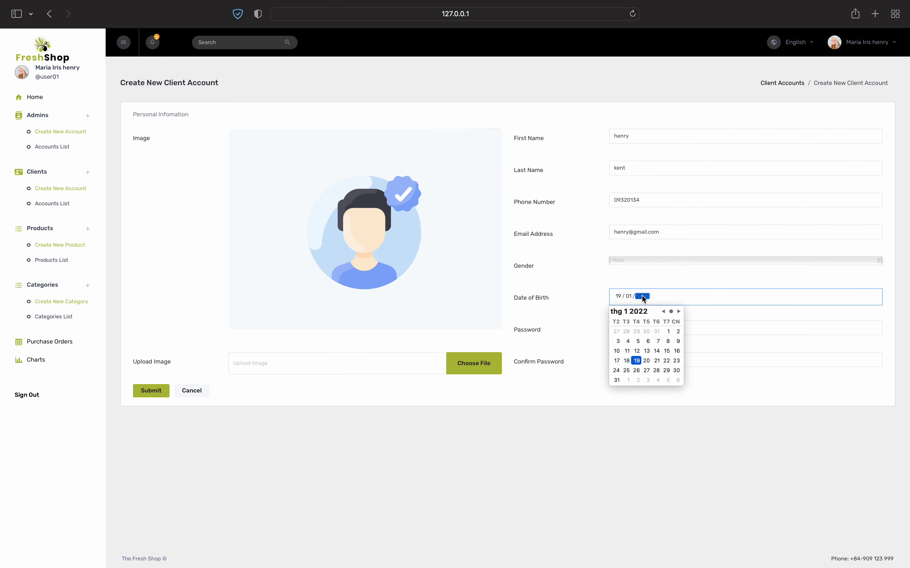
type("01")
type("199")
type("9")
type("999")
left_click(642, 282)
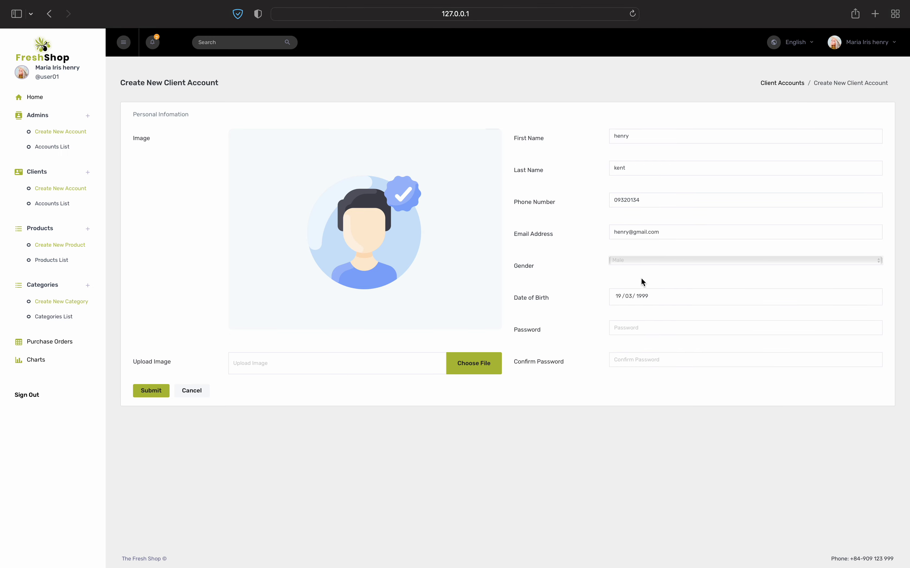
left_click(660, 327)
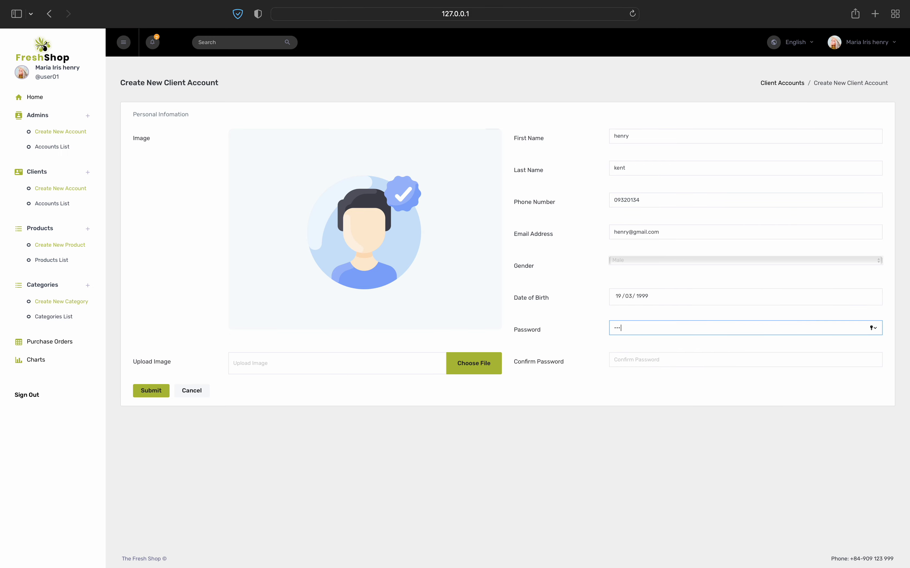
left_click(663, 366)
type("123")
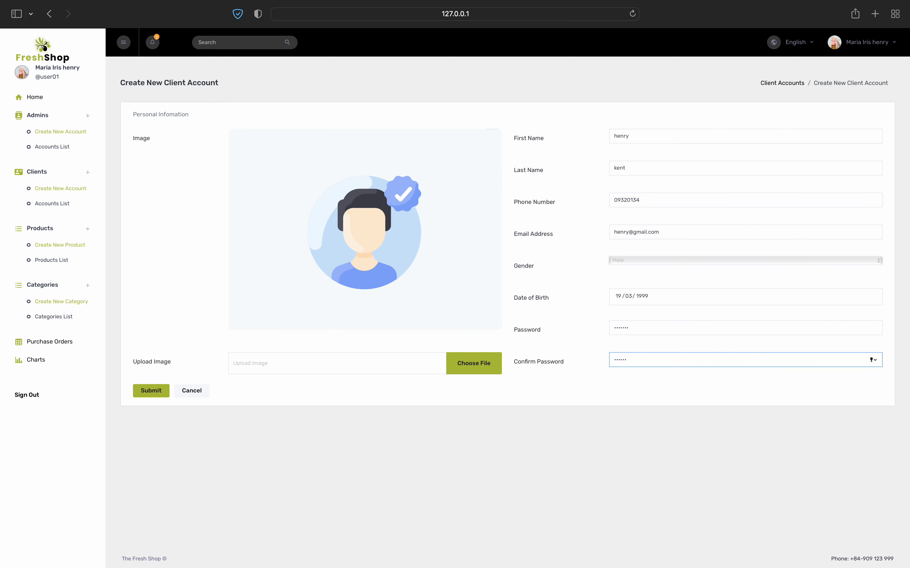
key("BackSpace")
type("12")
Upload pexels-photo-614810.jpeg as the client's photo and submit the new account
left_click(485, 367)
scroll(336, 287, "down", 10)
scroll(337, 286, "down", 15)
left_click(351, 350)
scroll(353, 286, "up", 2)
scroll(353, 281, "up", 6)
left_click(348, 263)
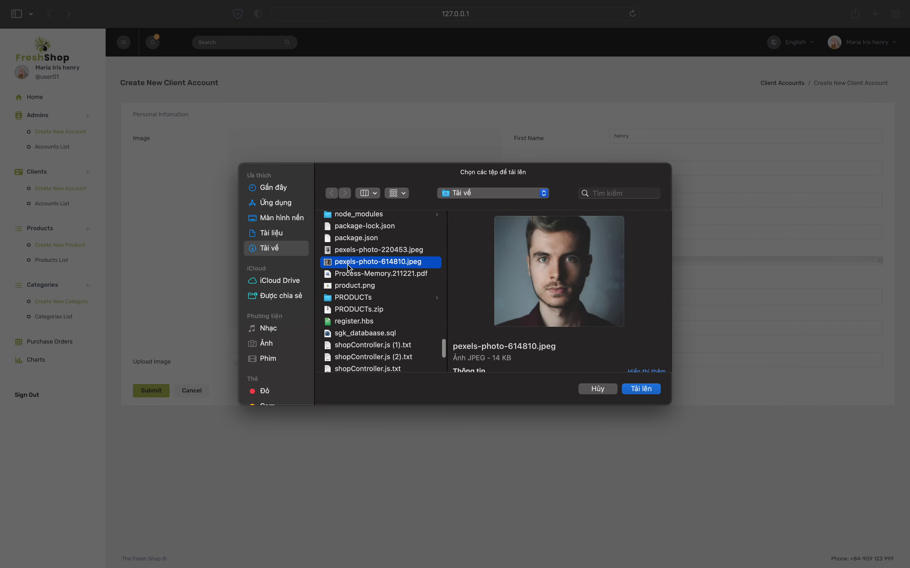
left_click(640, 389)
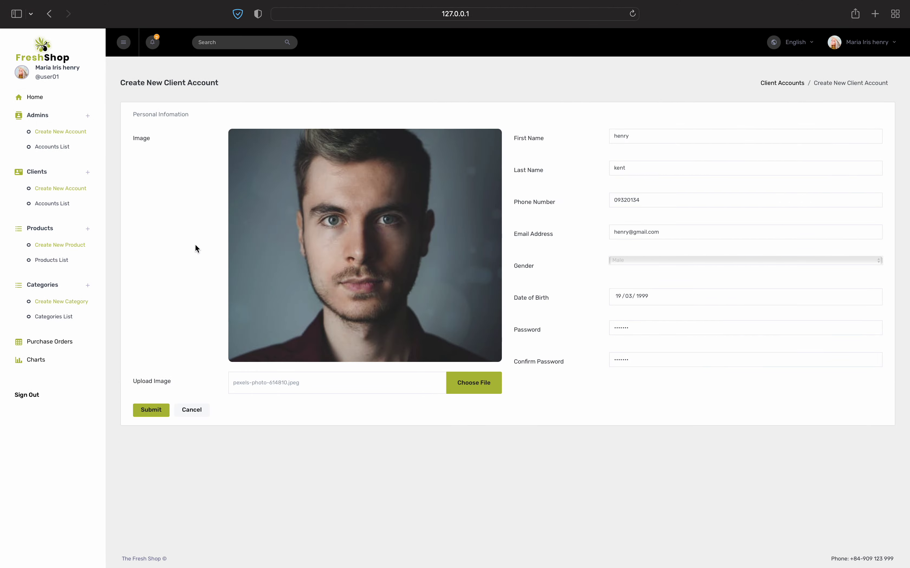
left_click(150, 411)
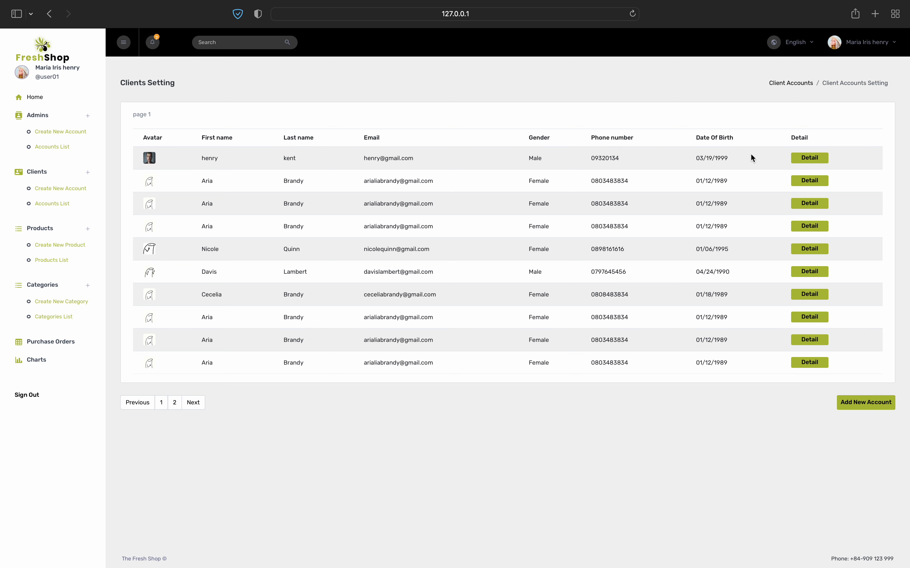
Lock then unlock the new client's account, and check the blank new-client form
left_click(804, 160)
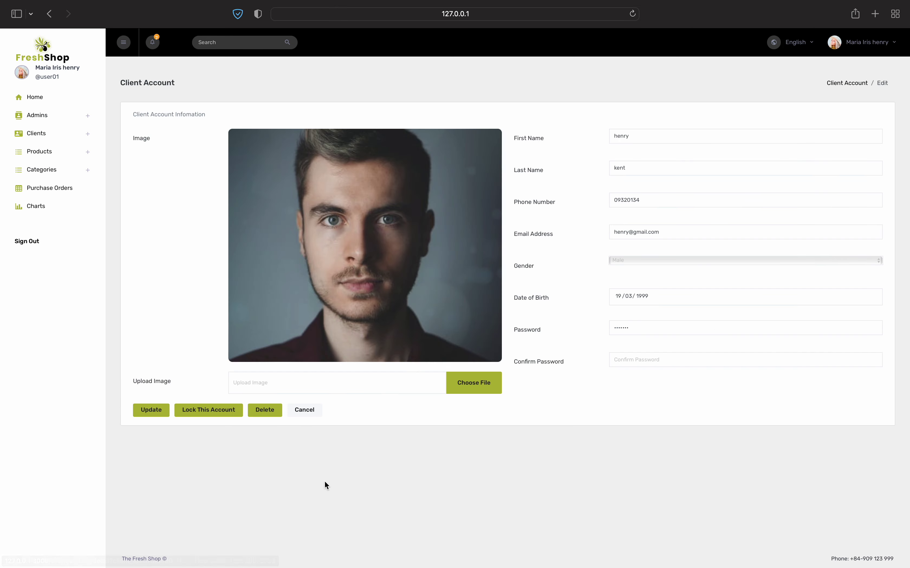
left_click(203, 410)
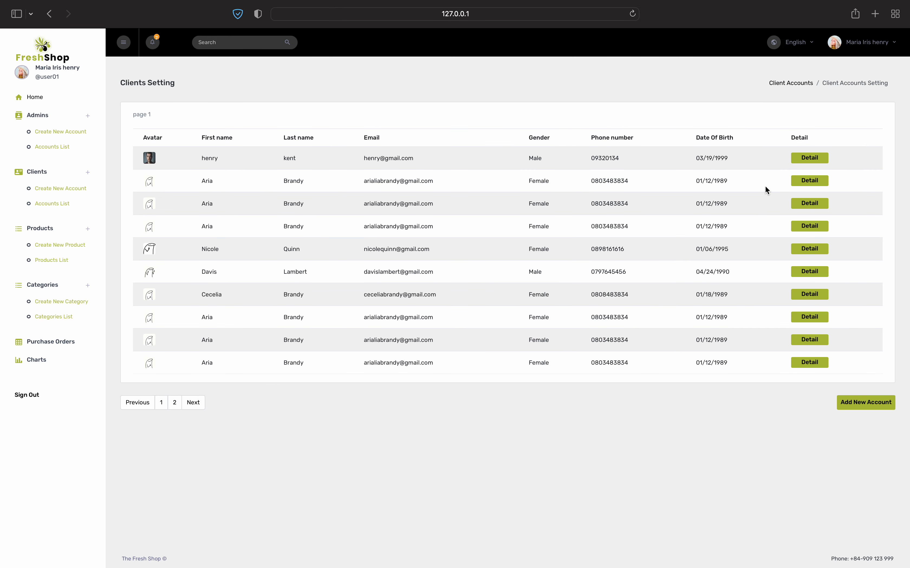
left_click(801, 164)
left_click(213, 414)
left_click(61, 188)
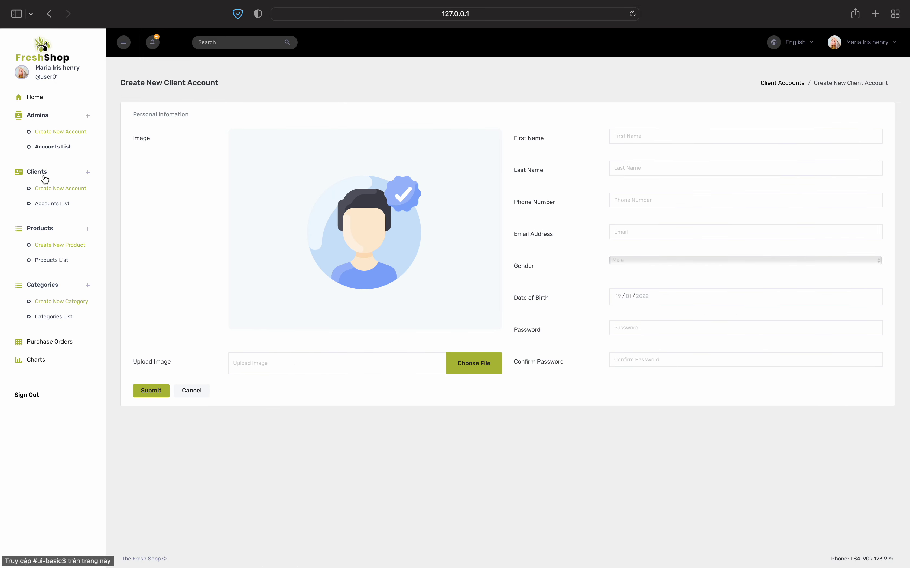
left_click(45, 205)
Open the products list and page through to page 6 and back to page 4
left_click(52, 262)
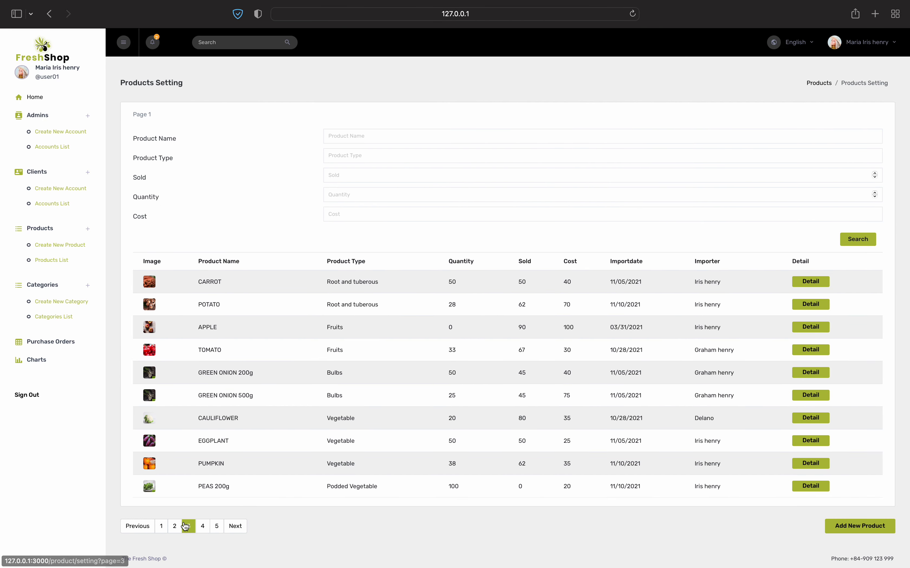
left_click(185, 527)
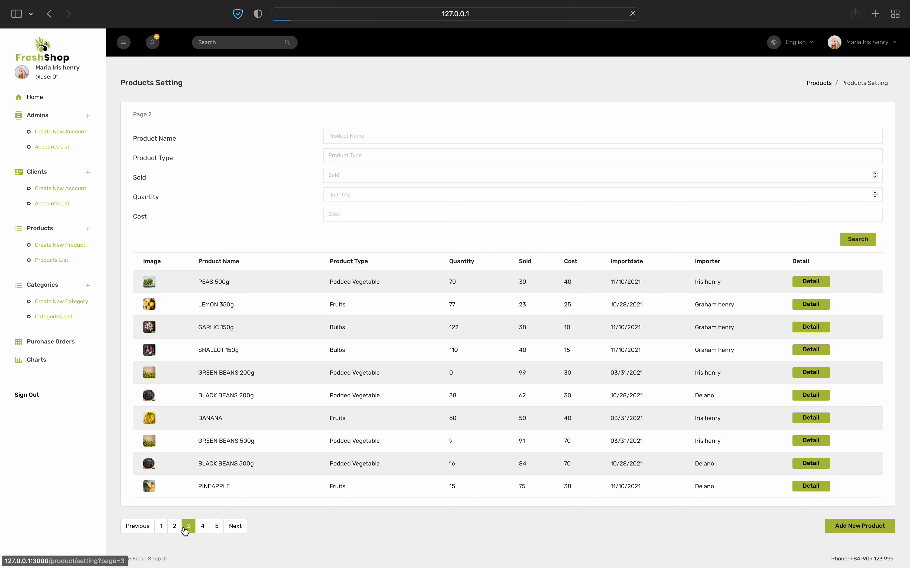
left_click(202, 527)
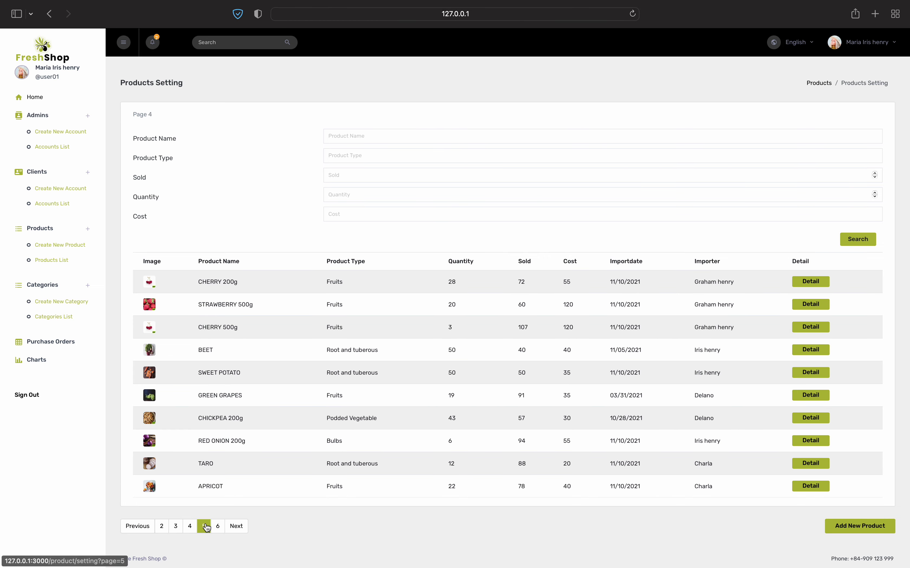
left_click(205, 527)
left_click(217, 526)
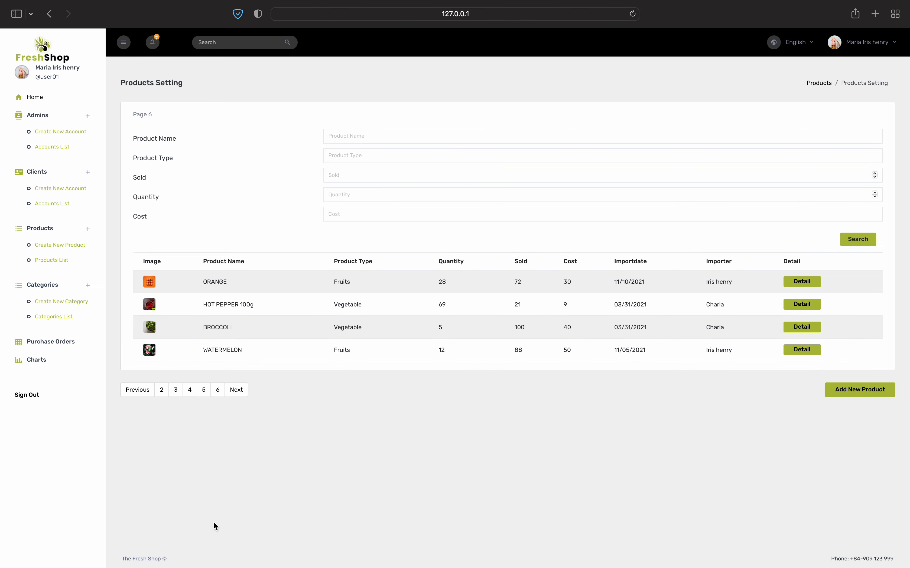
left_click(148, 390)
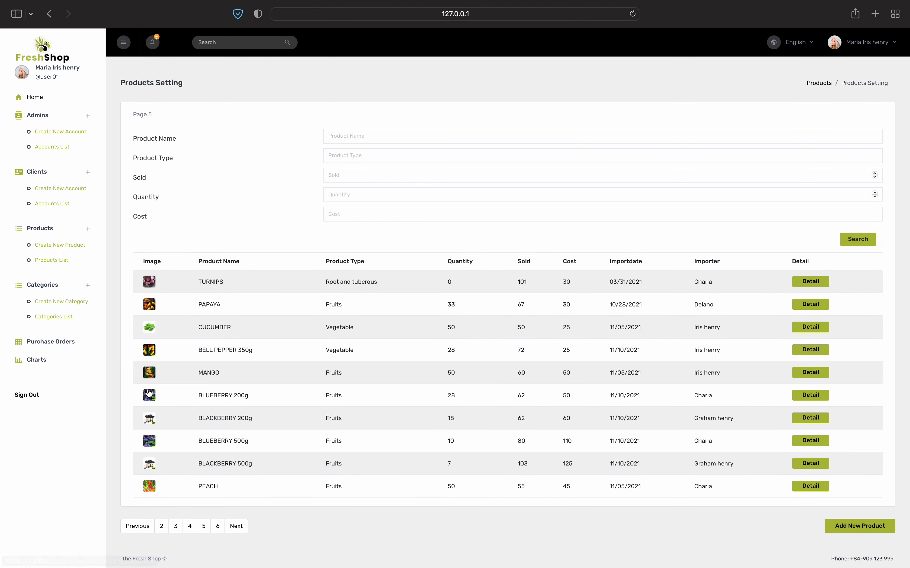
left_click(148, 527)
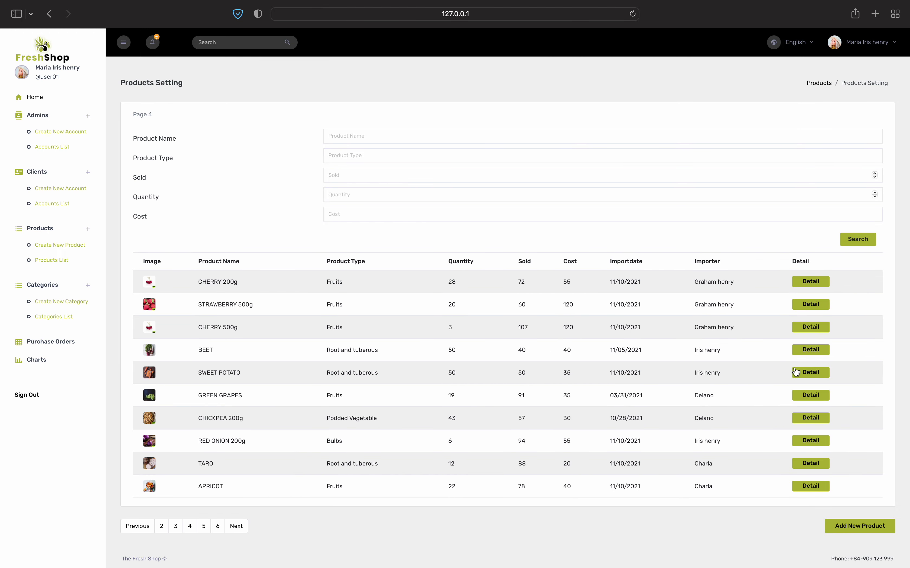
View the SWEET POTATO and STRAWBERRY 500g product details, returning to the list each time
left_click(808, 373)
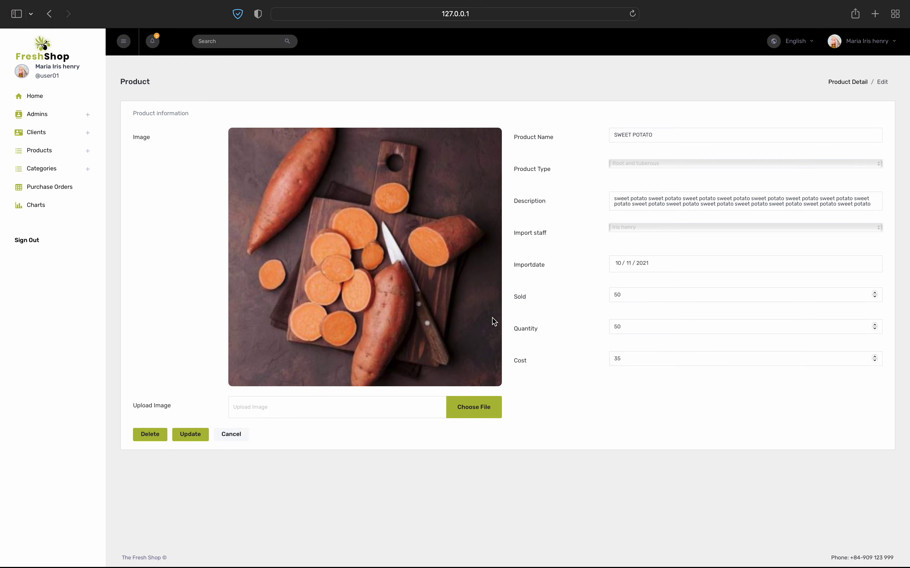
key("super+bracketleft")
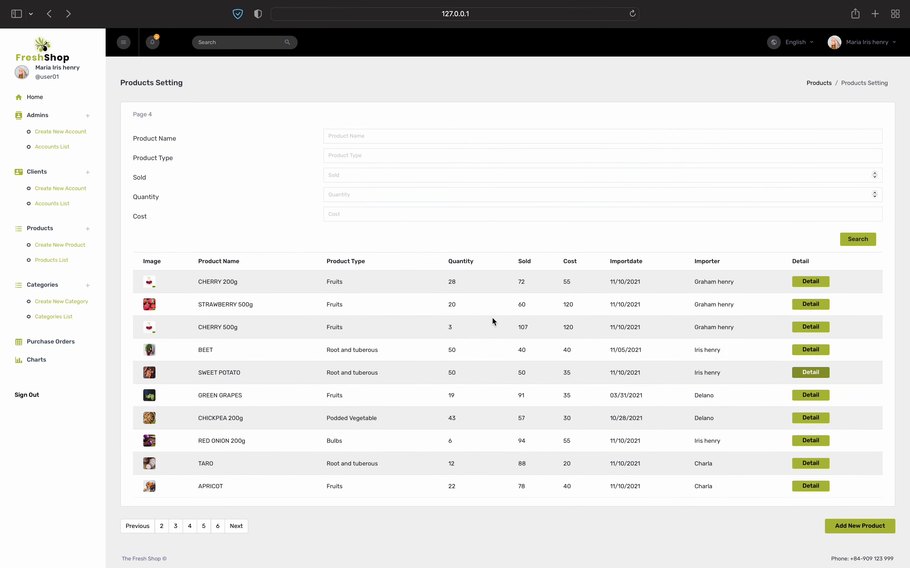
left_click(804, 304)
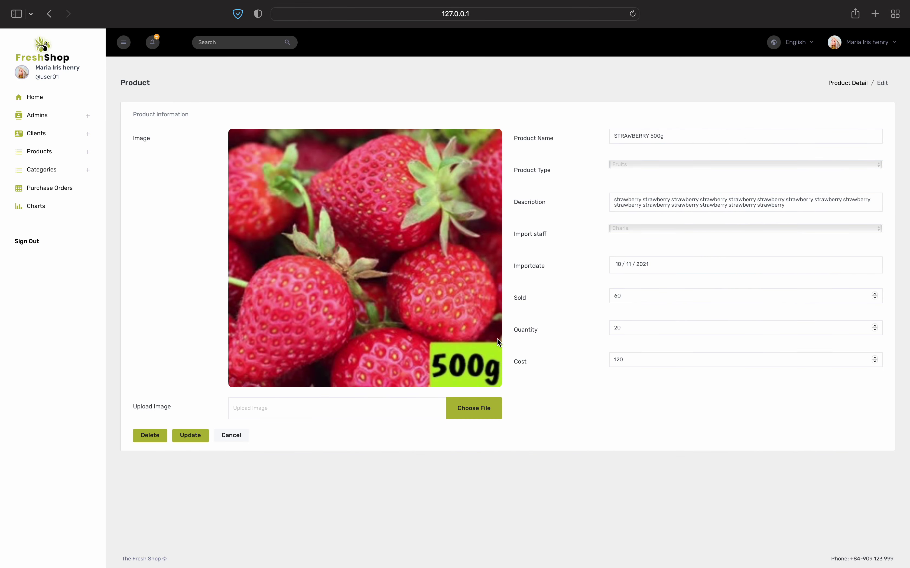
key("super+bracketleft")
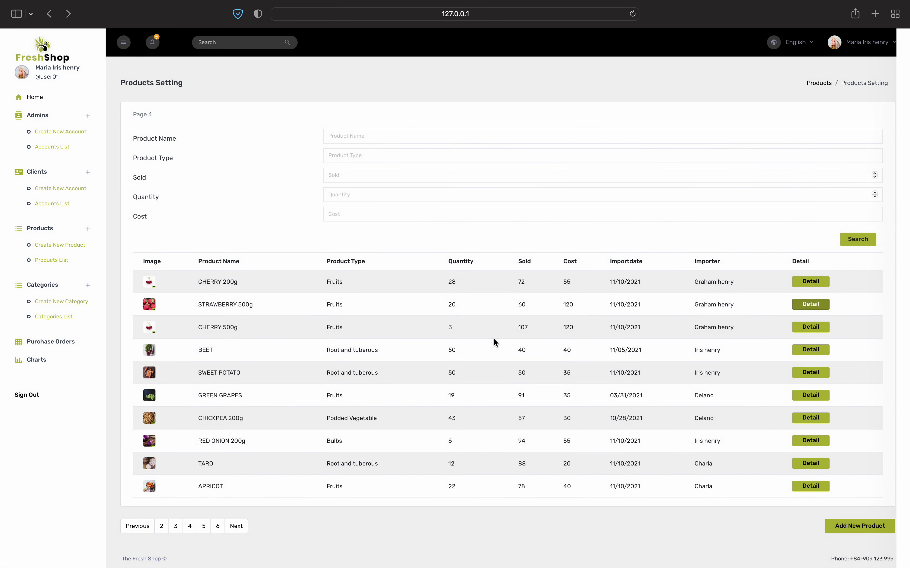
Browse pages 5 and 6, then open PEACH's edit form from page 5
left_click(204, 527)
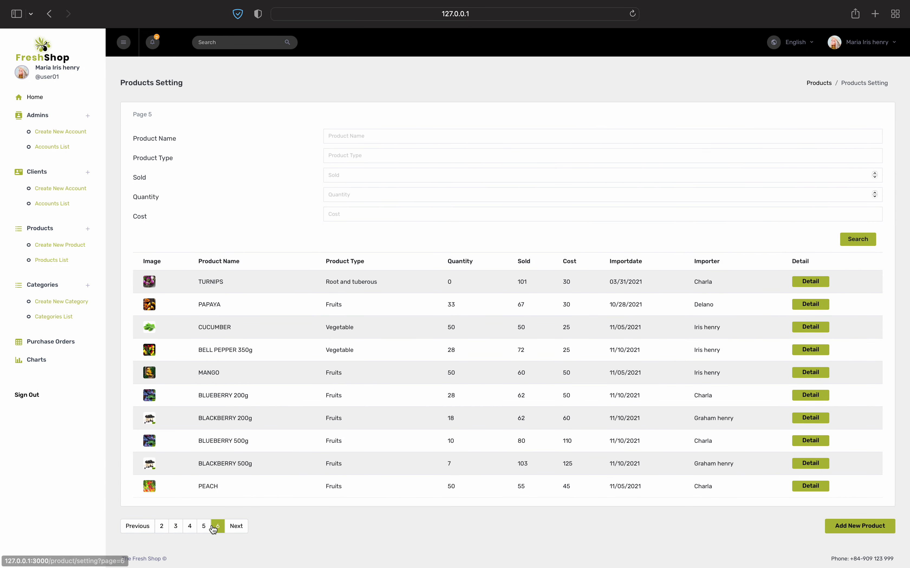
left_click(216, 528)
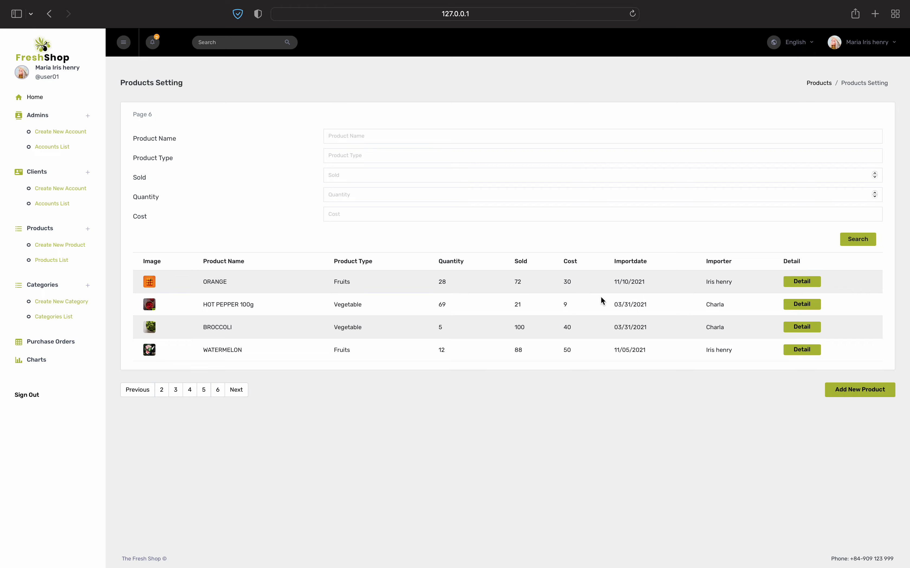
left_click(203, 391)
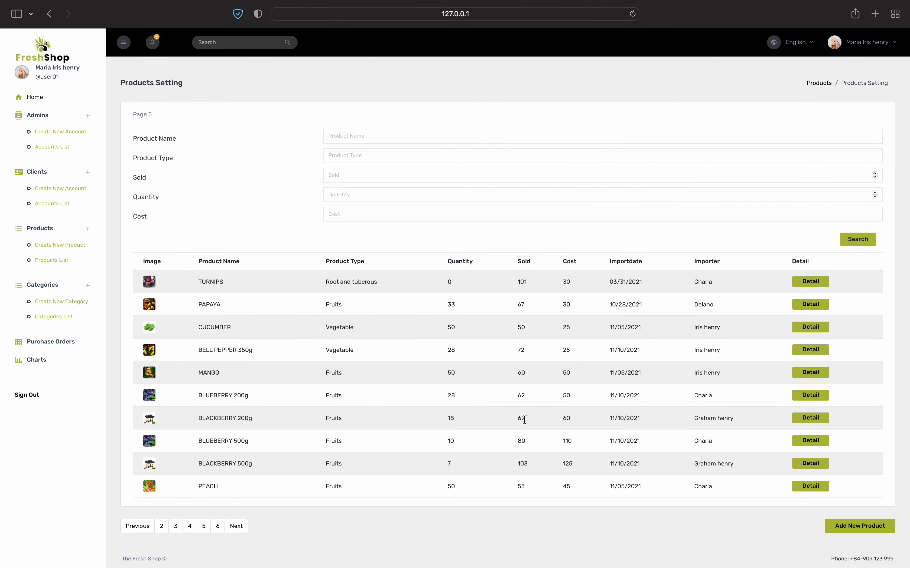
left_click(798, 488)
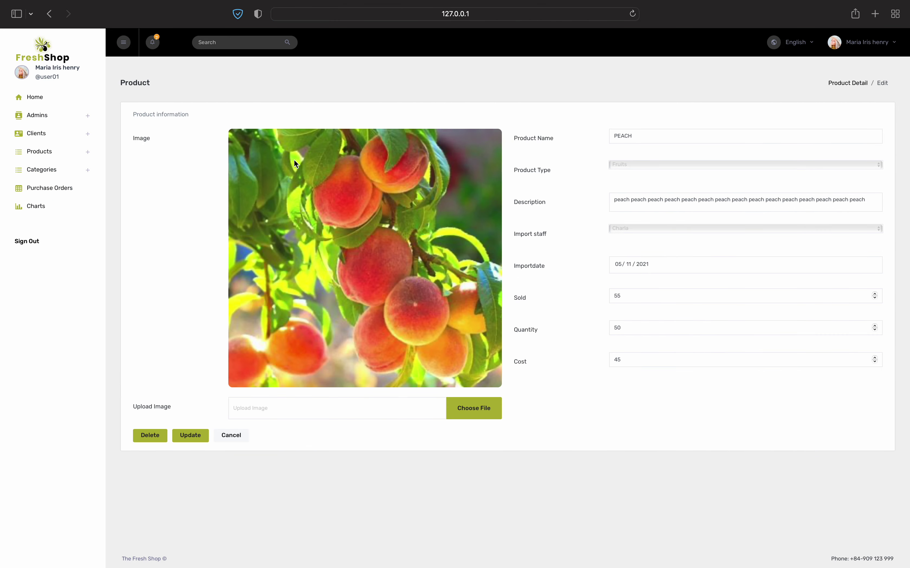
Upload the grape .webp image as the product's picture
left_click(470, 409)
scroll(416, 345, "down", 10)
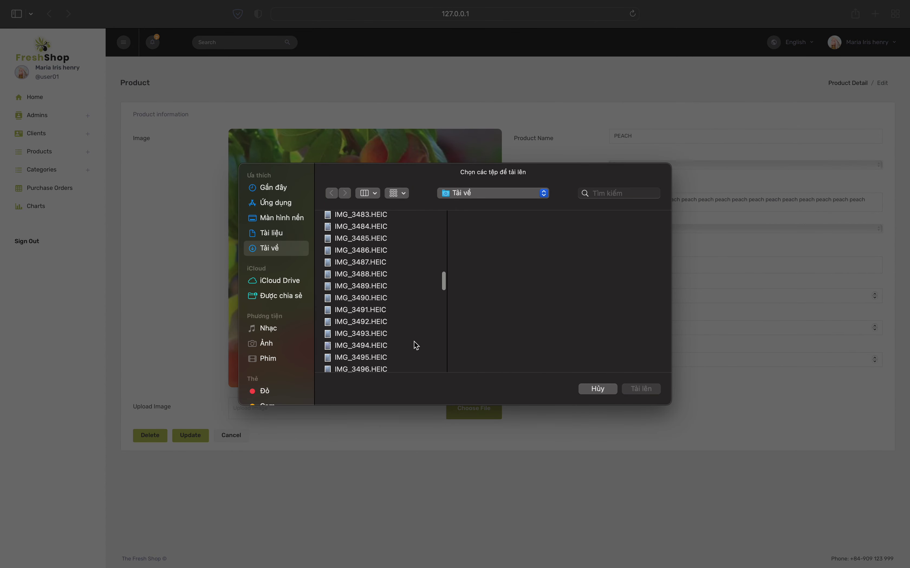
scroll(416, 345, "down", 10)
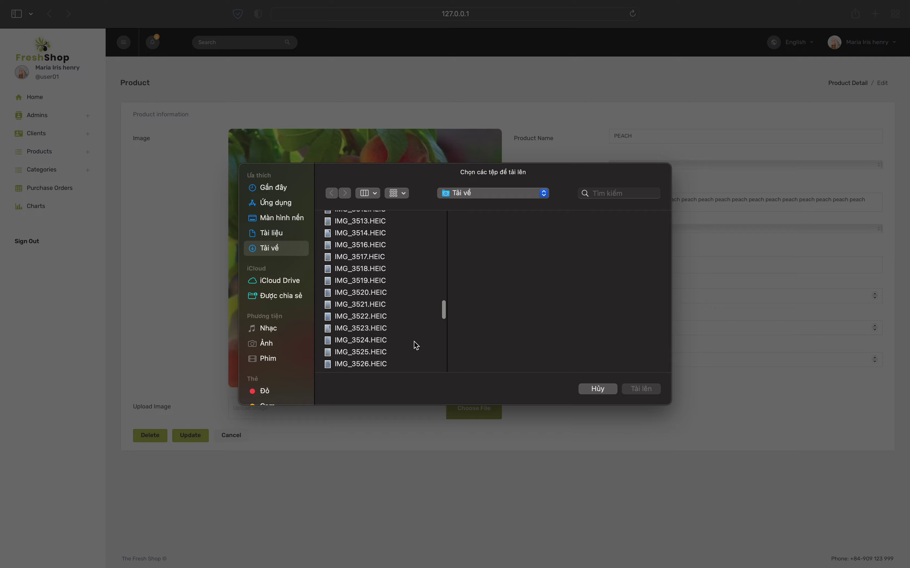
scroll(416, 346, "down", 3)
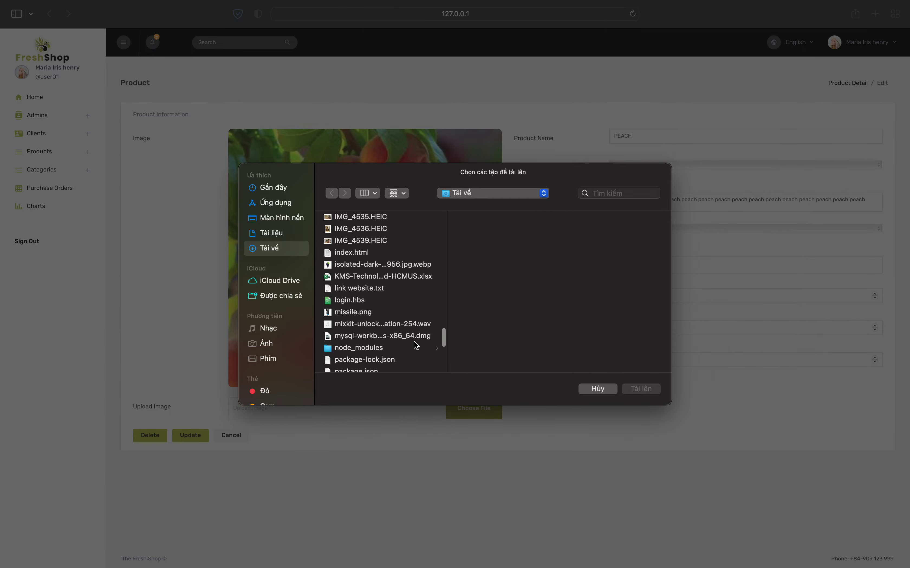
left_click(385, 265)
left_click(641, 389)
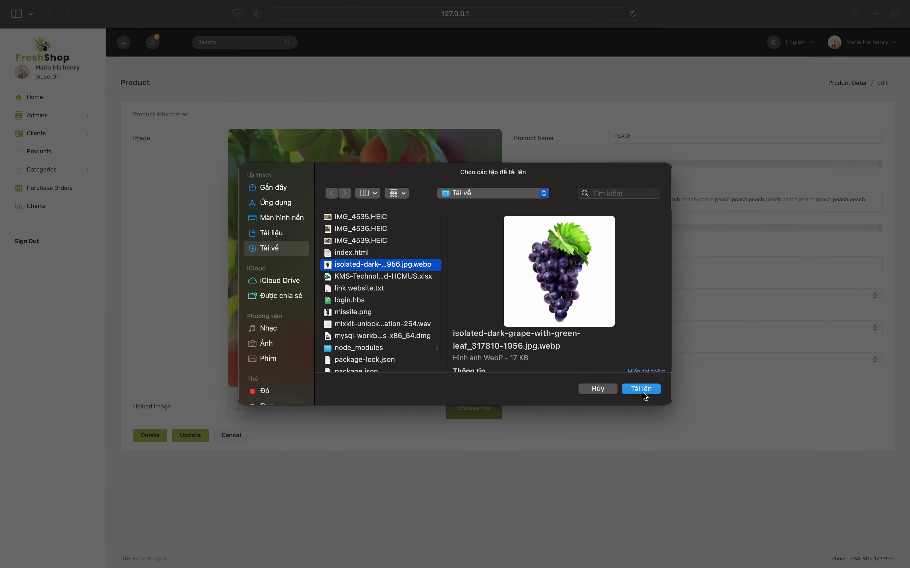
Rename the product to Nho
left_click(657, 137)
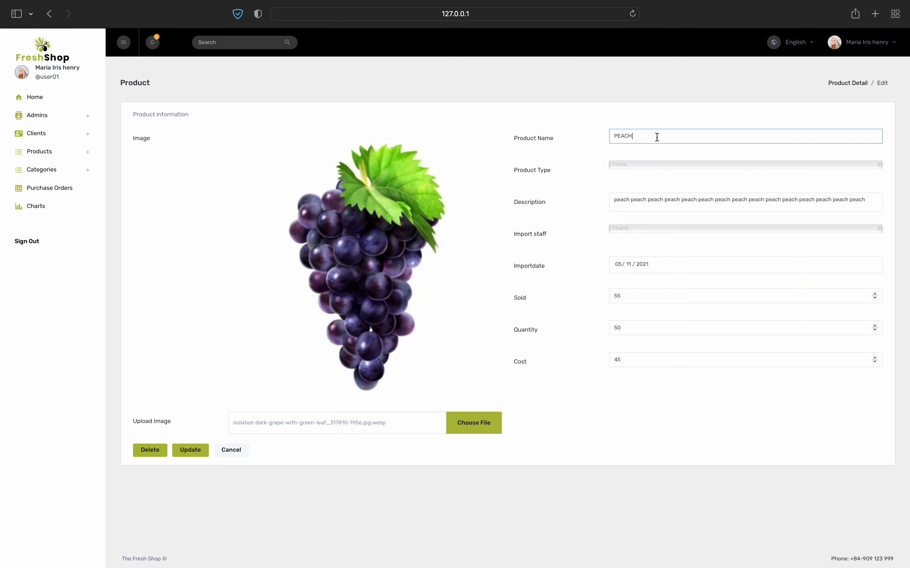
key("BackSpace")
type("G")
key("BackSpace")
key("BackSpace")
type("Nh")
Set type Podded Vegetable, a different import staff member, and import date 05/08/2021
left_click(679, 164)
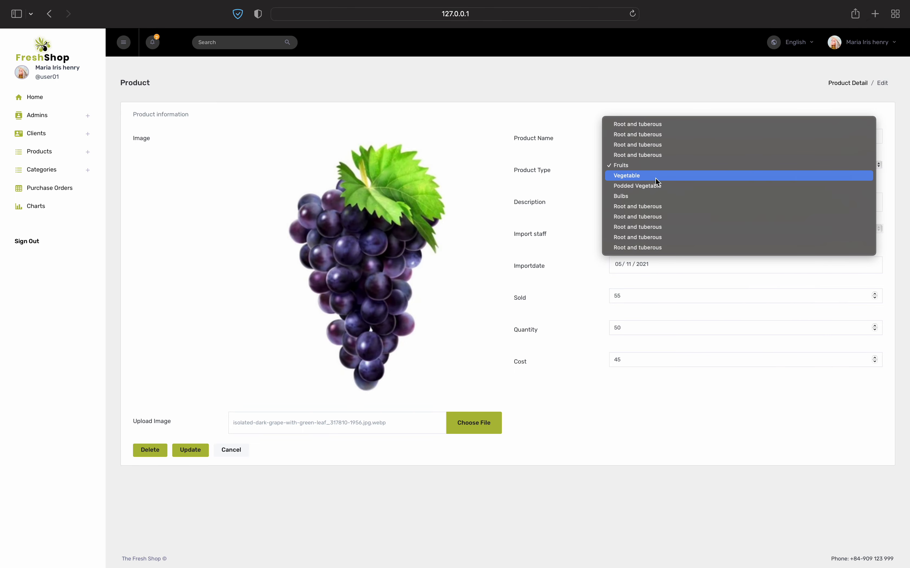
left_click(631, 166)
left_click(632, 229)
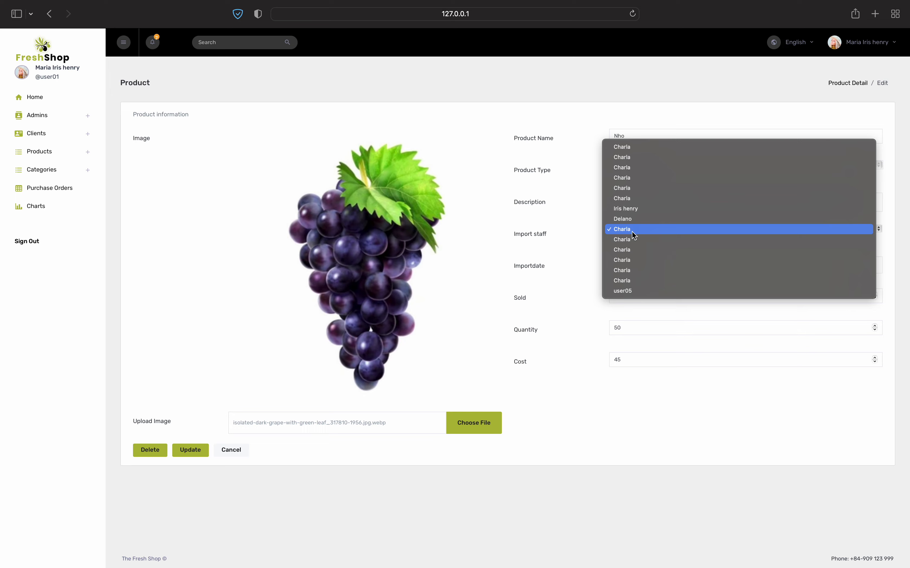
left_click(624, 209)
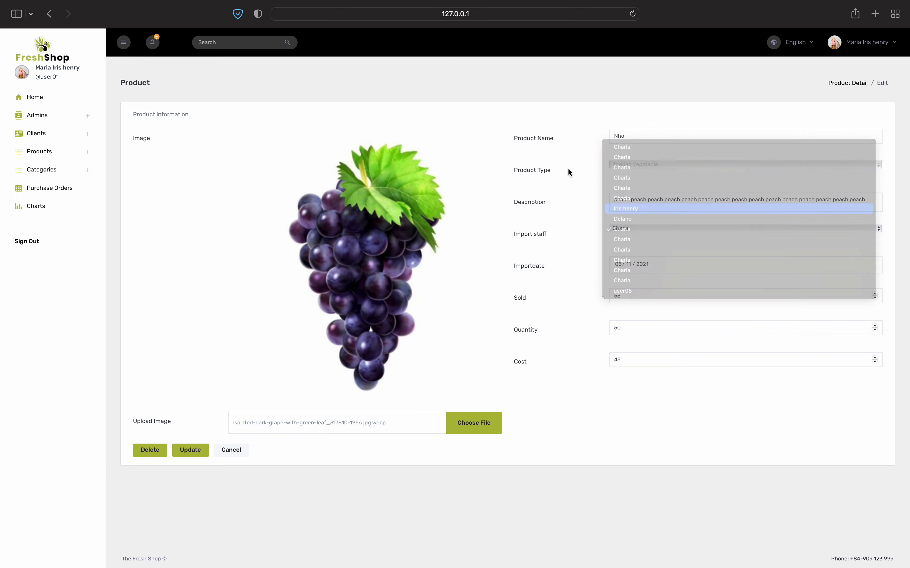
left_click(629, 262)
scroll(652, 282, "up", 3)
left_click(647, 309)
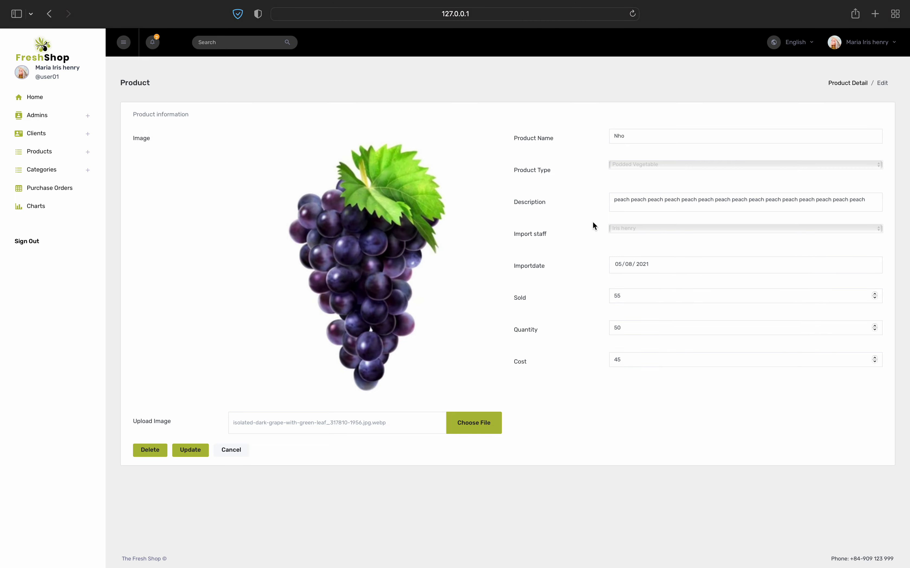
Save the edited Nho product, then delete it from page 5 and check pages 5 and 6
left_click(190, 450)
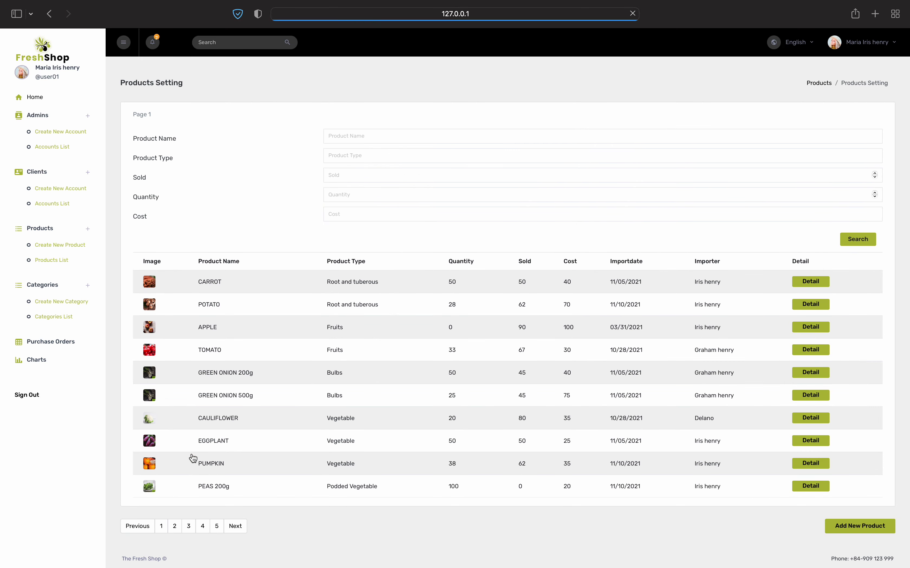
left_click(217, 526)
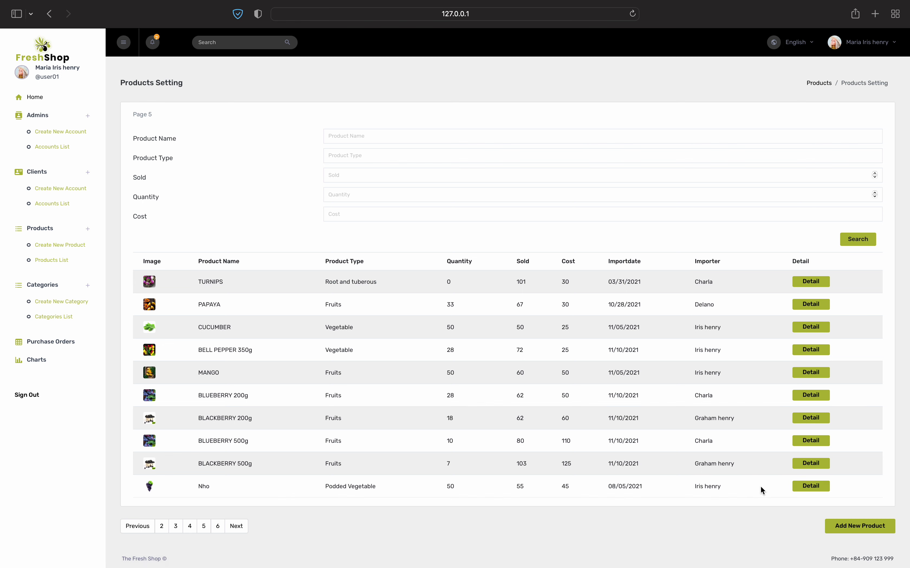
left_click(802, 487)
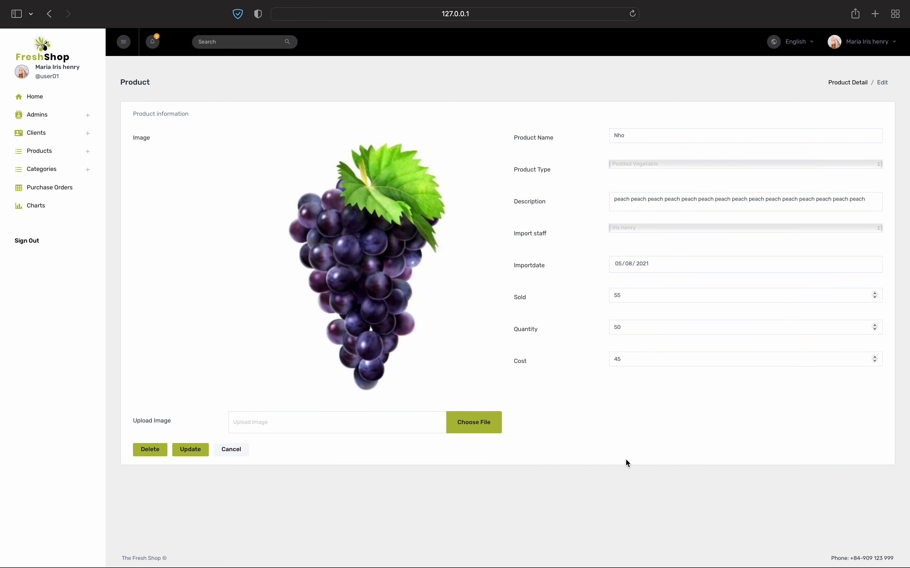
left_click(163, 454)
left_click(217, 526)
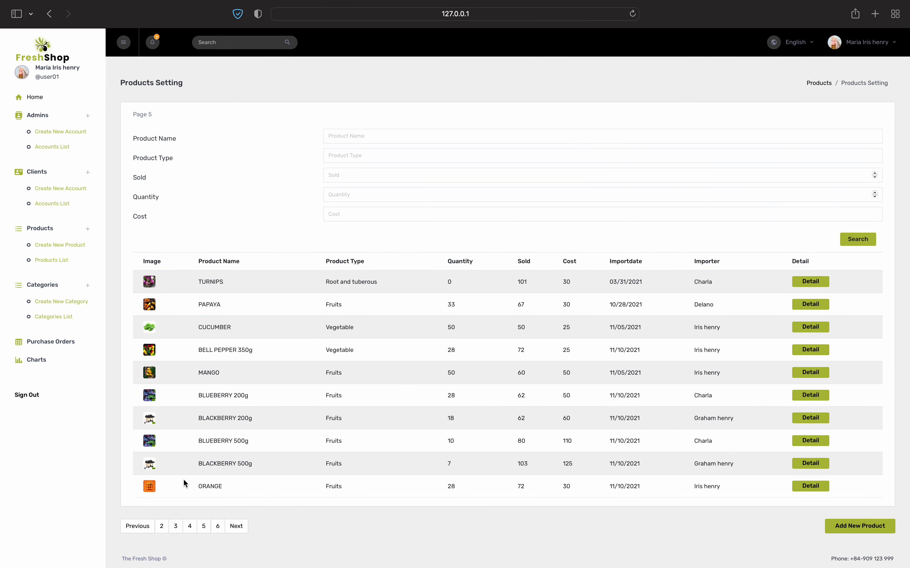
left_click(217, 526)
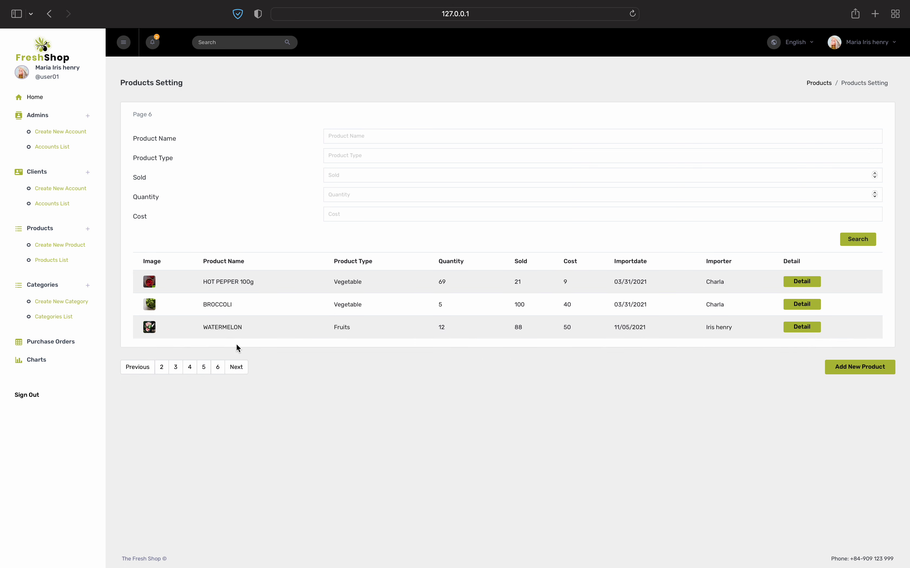
Start a new product named nho, type Fruits, with description 'nho nho' and an import staff member
left_click(860, 367)
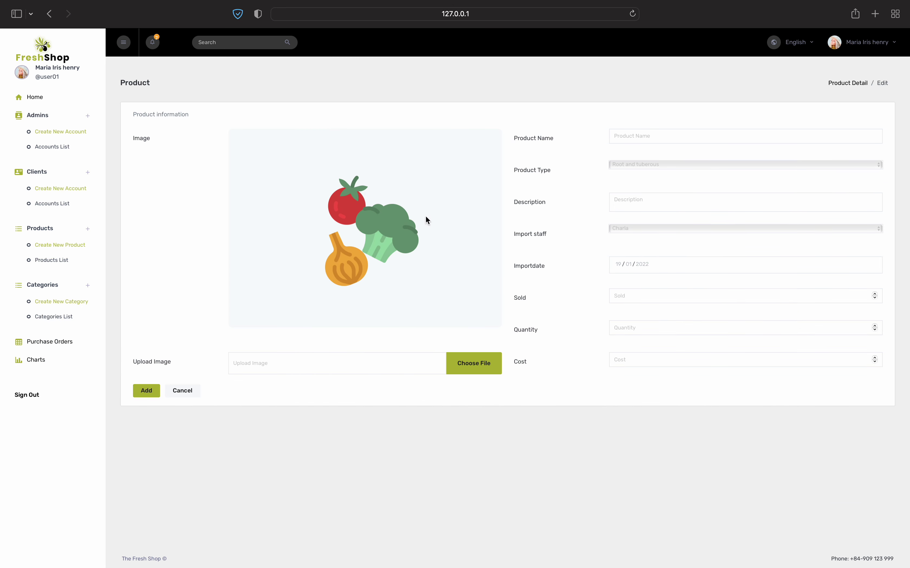
left_click(638, 133)
type("nho")
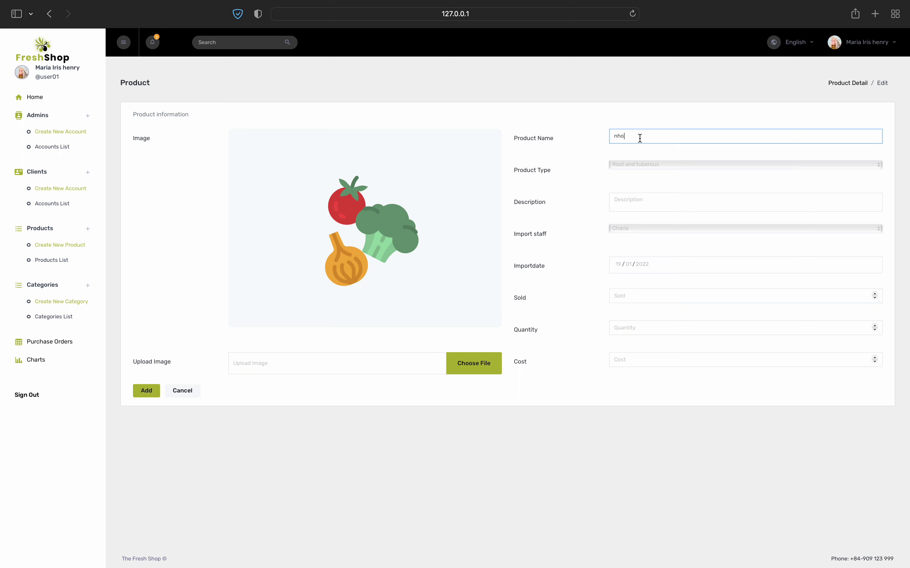
left_click(640, 164)
left_click(634, 208)
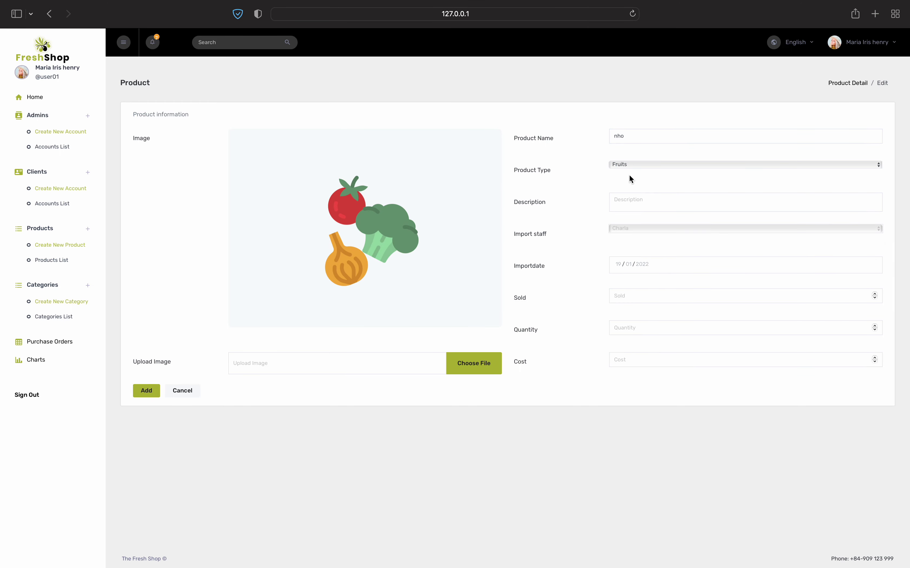
left_click(633, 199)
type("nho n")
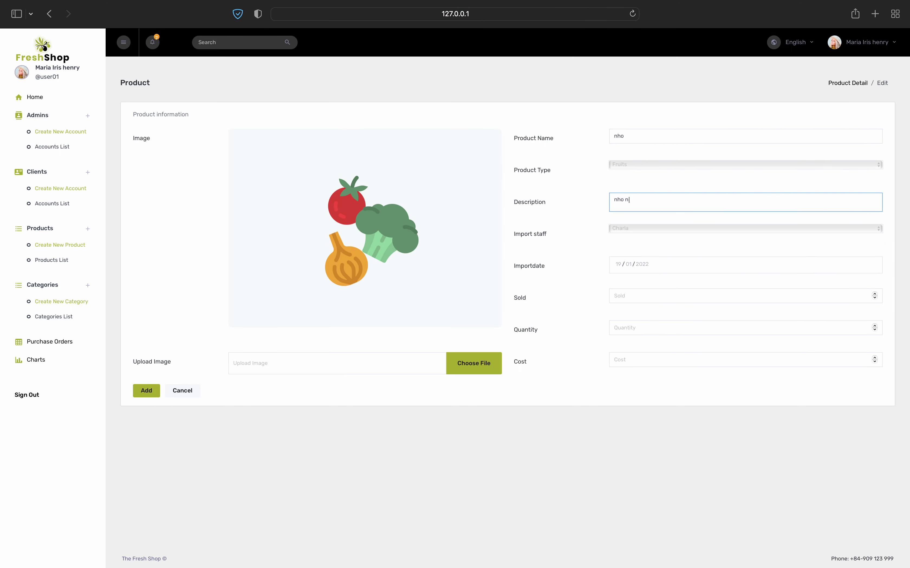
left_click(654, 240)
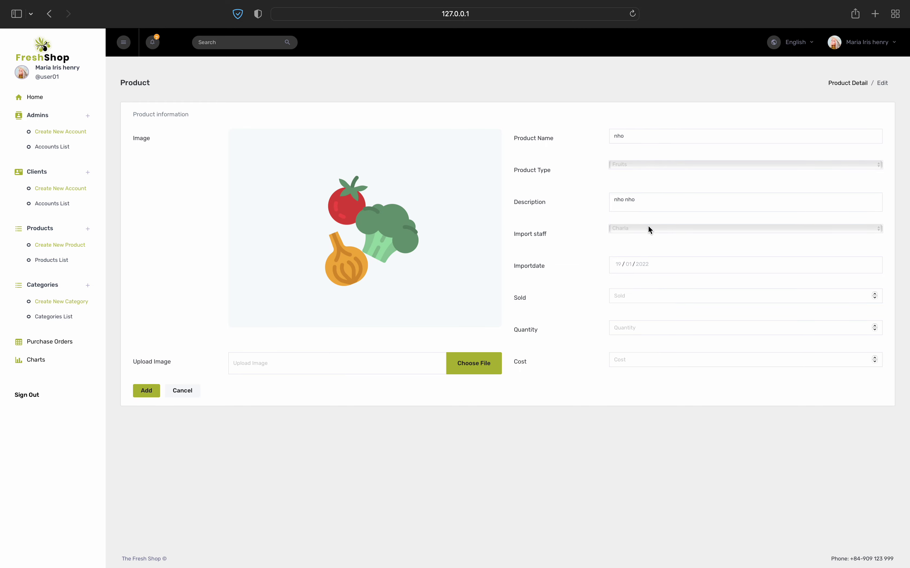
left_click(649, 229)
left_click(638, 280)
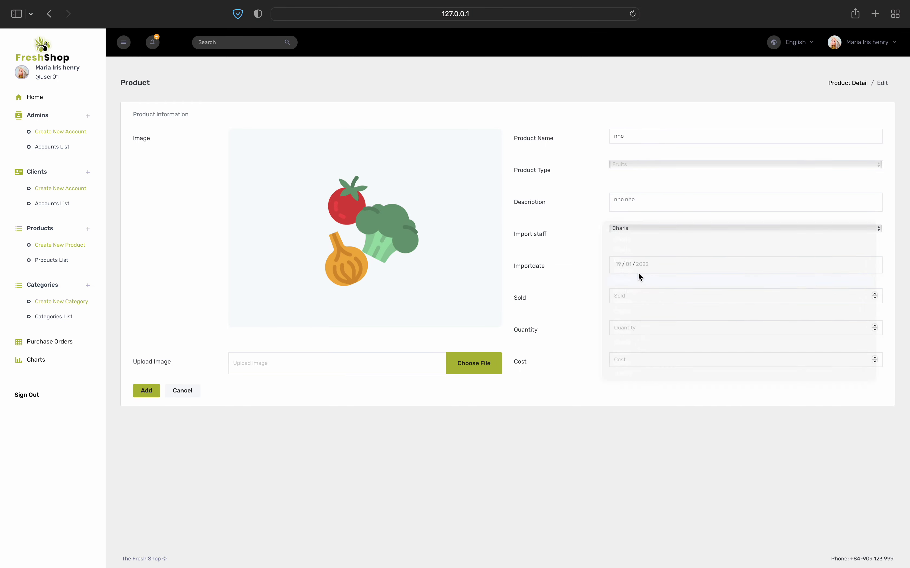
Enter month 04 and year 2022 into the import date
left_click(623, 263)
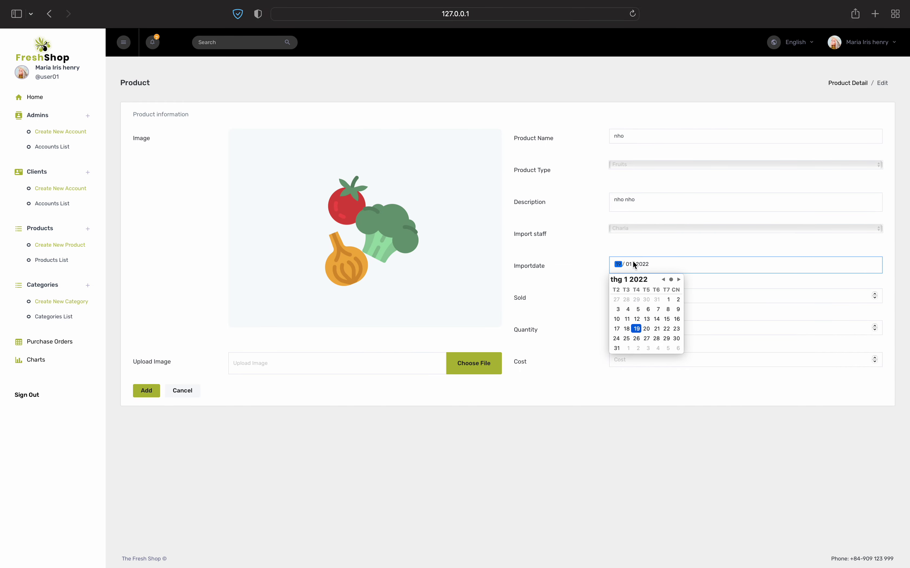
key("Tab")
type("04")
key("Tab")
type("2022")
left_click(599, 288)
Correct the import date to 19/01/2021 by stepping the month back to January and fixing the year
left_click(624, 296)
left_click(625, 326)
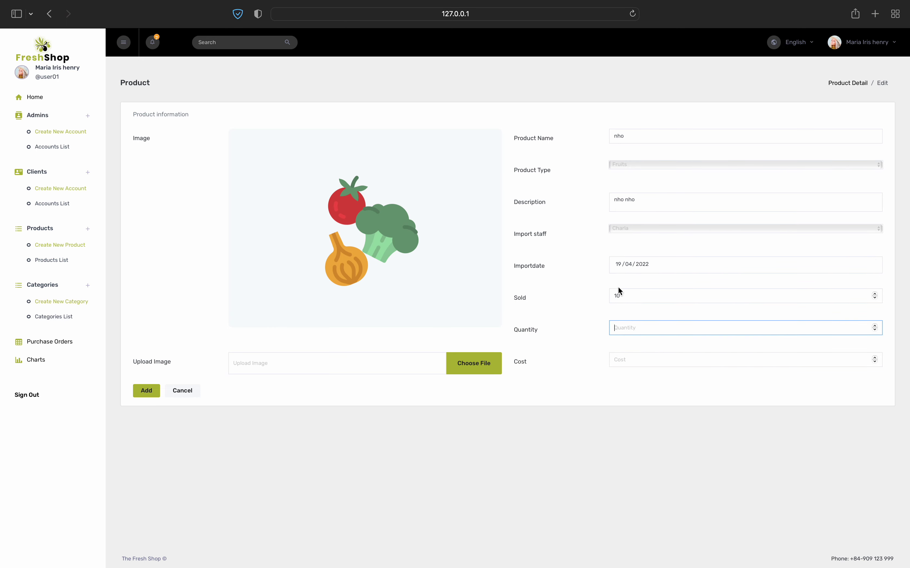
left_click(628, 264)
key("Down")
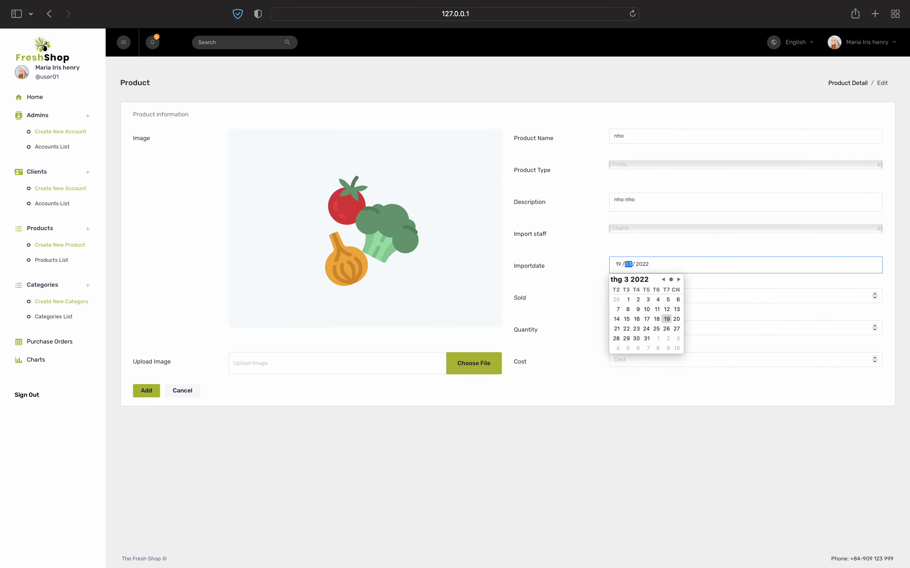
key("Down")
key("Down")
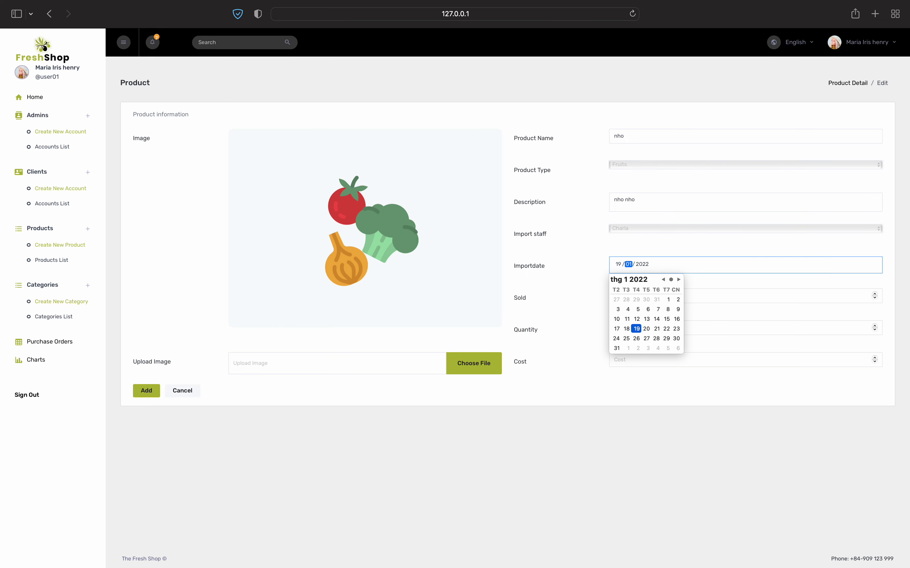
left_click(654, 243)
left_click(642, 264)
type("202")
Set the quantity to 10 and the cost to 10
left_click(649, 330)
type("10")
left_click(643, 360)
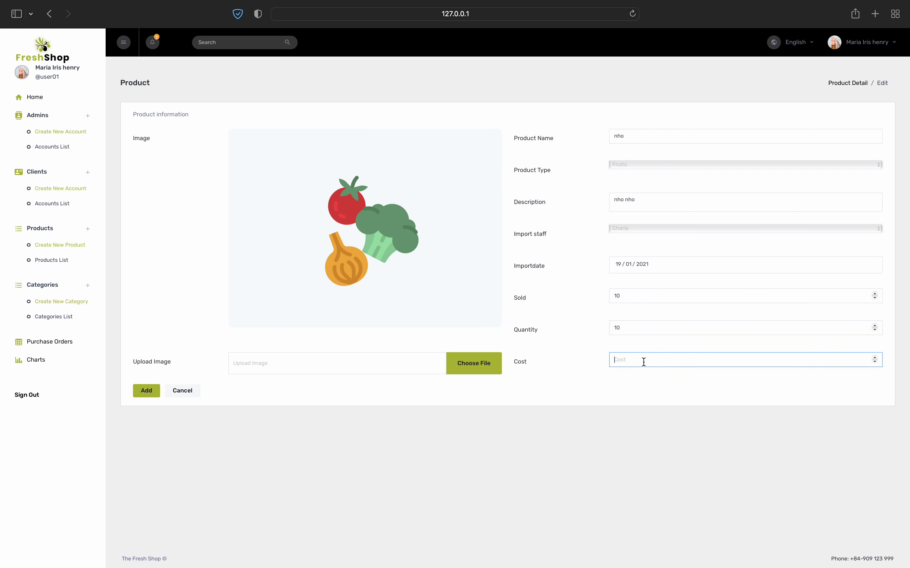
left_click(497, 363)
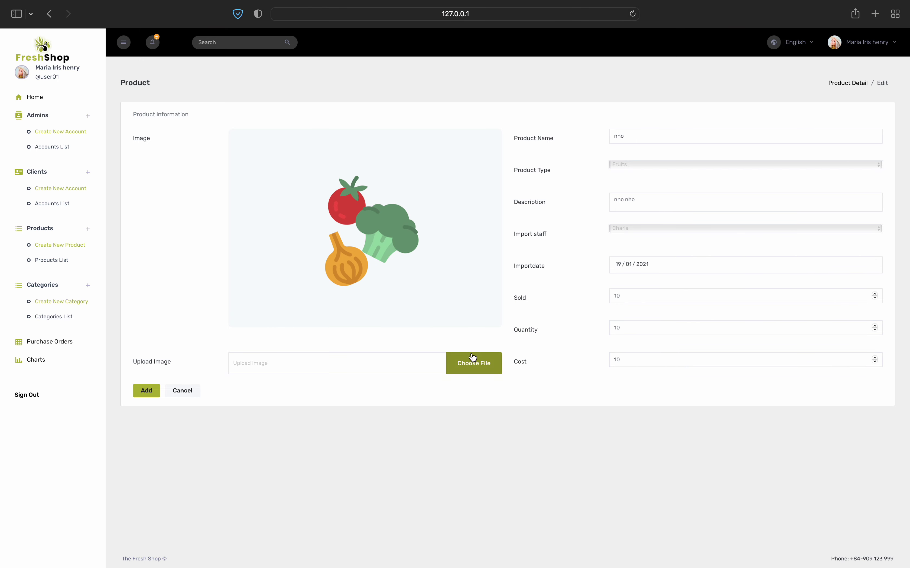
Upload isolated-dark-grape-with-green-leaf_317810-1956.jpg.webp from Downloads as the image and add the nho product
left_click(472, 364)
scroll(392, 316, "down", 5)
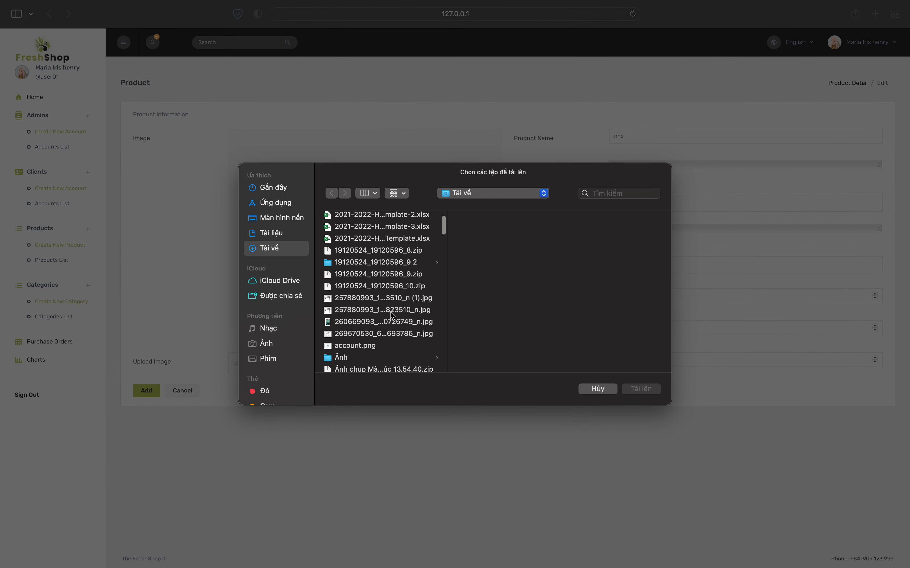
scroll(392, 316, "down", 15)
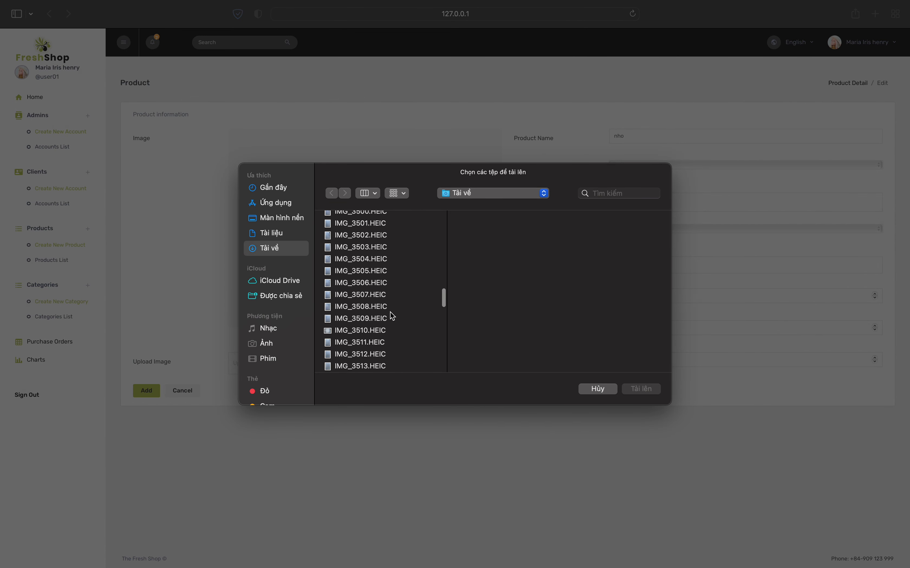
scroll(392, 316, "down", 10)
left_click(361, 261)
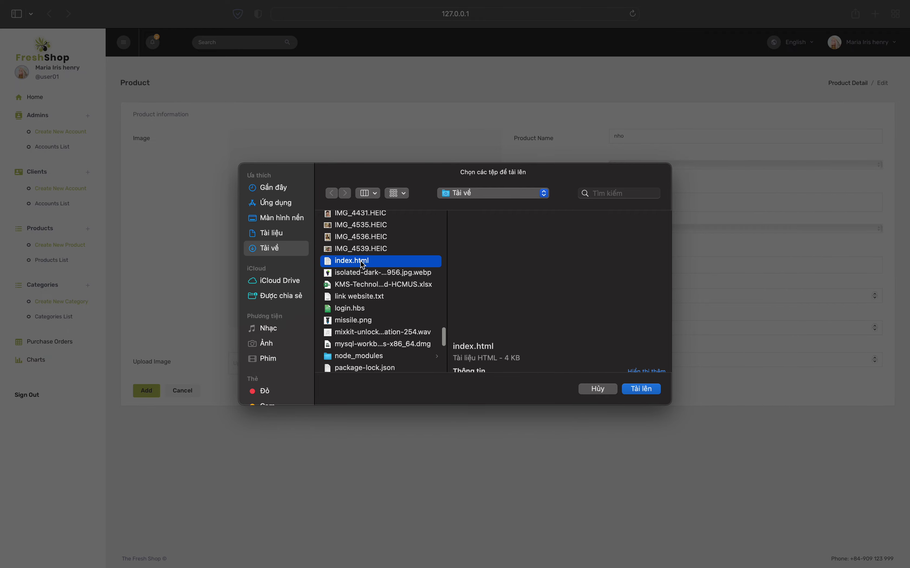
left_click(369, 276)
left_click(641, 389)
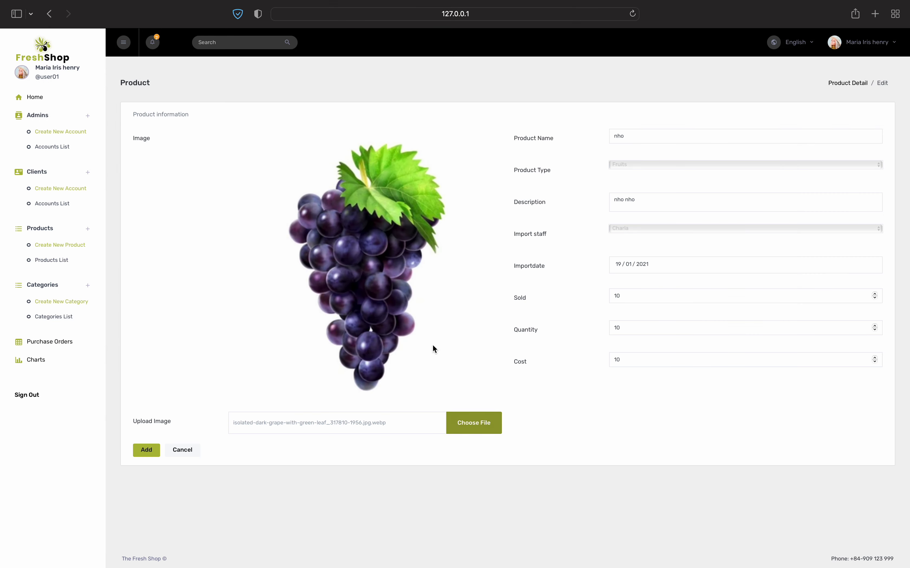
left_click(145, 456)
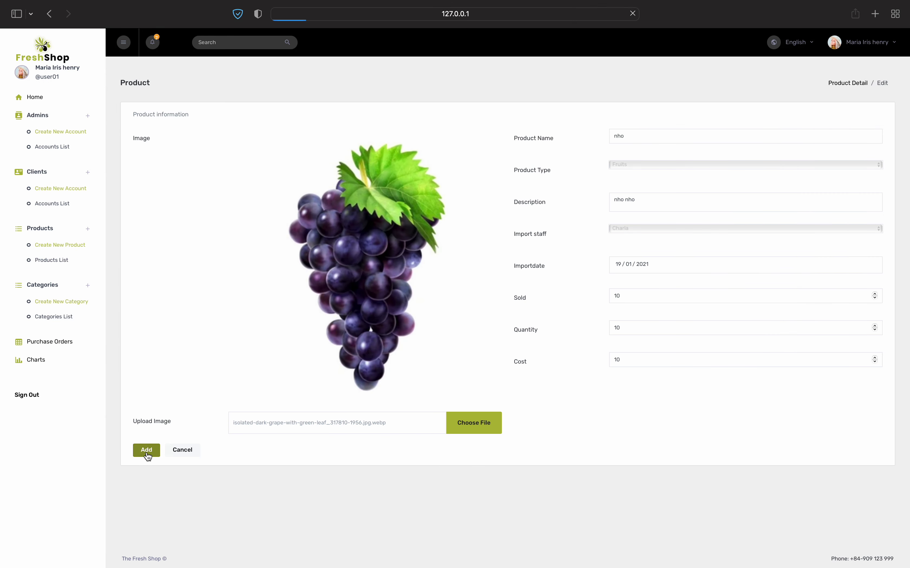
left_click(217, 526)
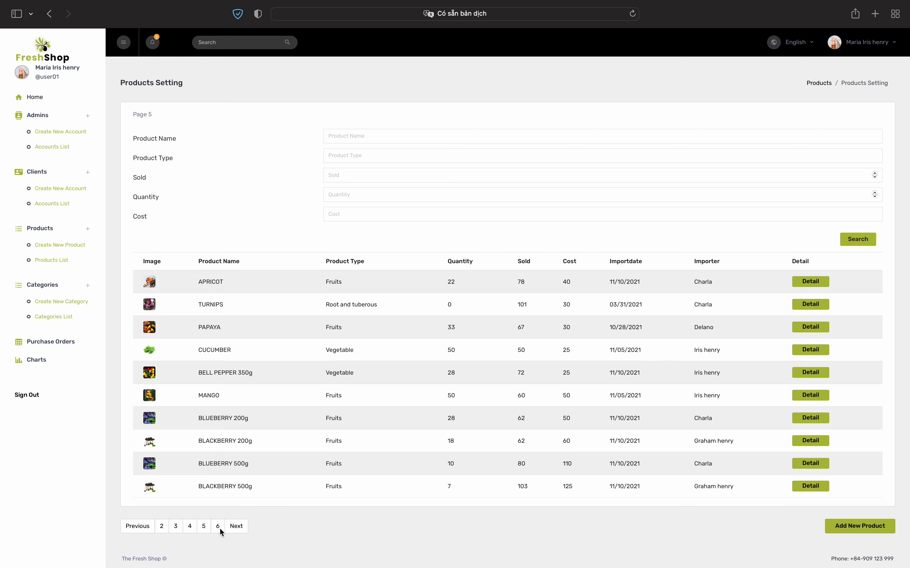
left_click(218, 526)
left_click(203, 389)
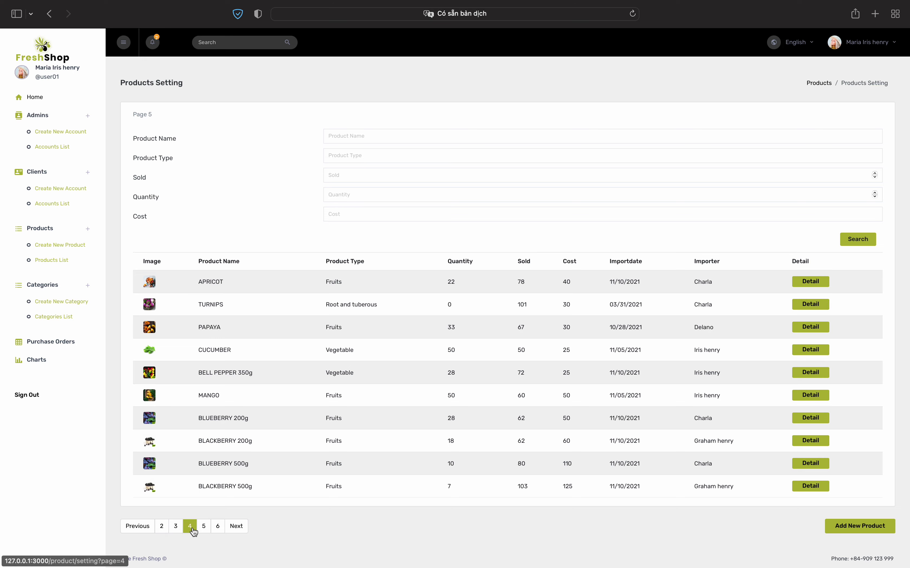
left_click(191, 528)
left_click(178, 527)
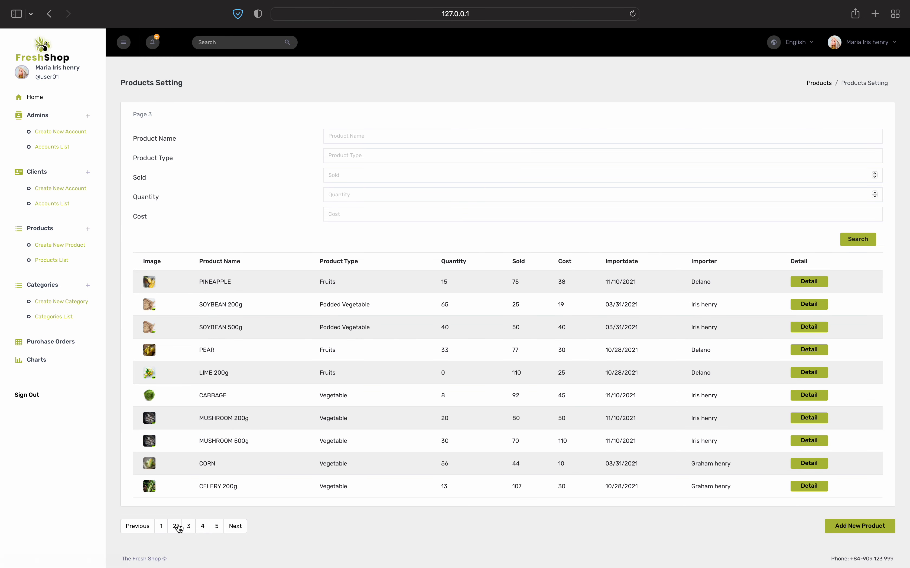
left_click(162, 525)
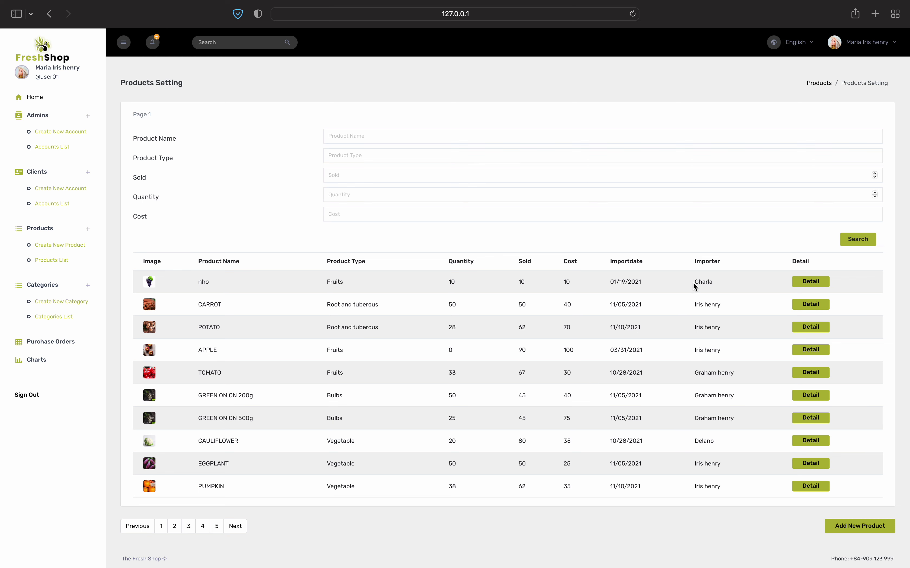
left_click(797, 283)
scroll(495, 404, "left", 5)
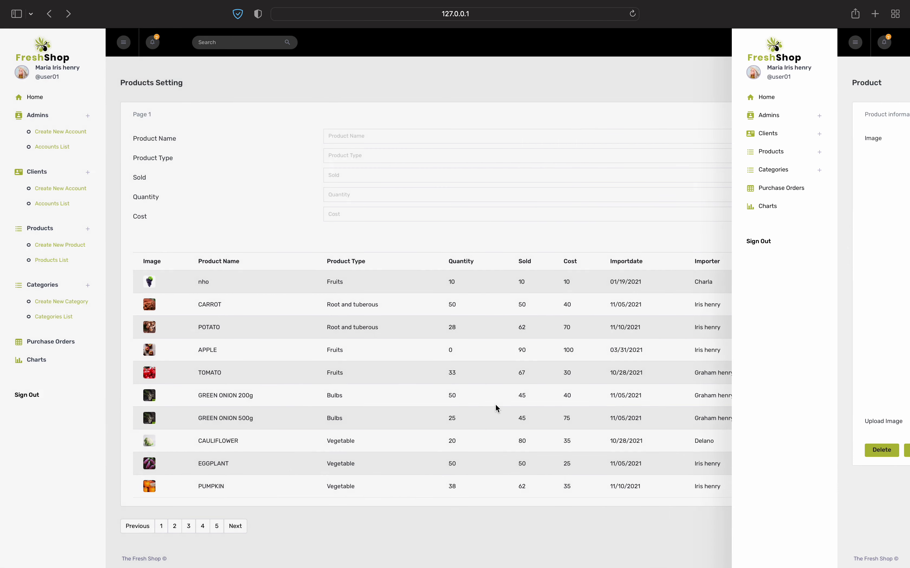
Rename the third Root and tuberous category on page 1 of the Categories list to 'hoa quả'
left_click(60, 321)
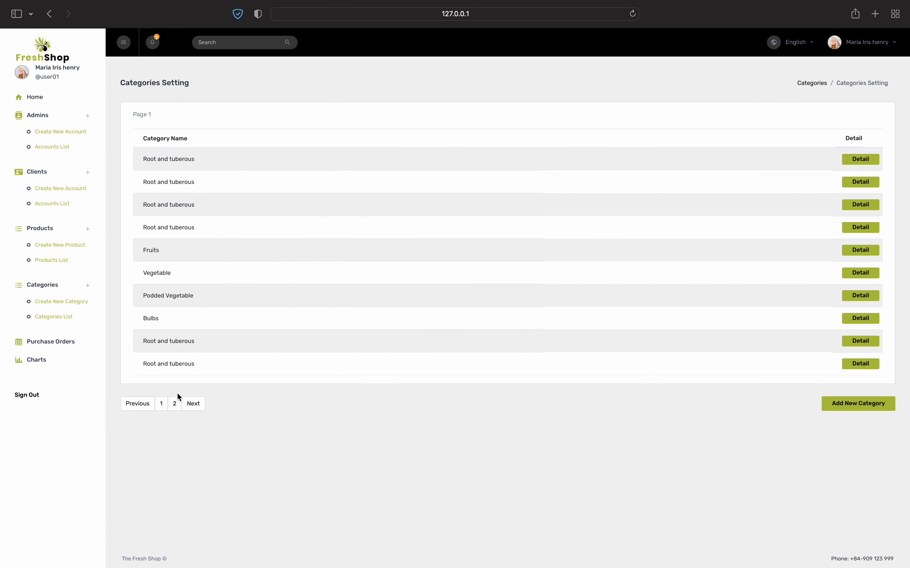
left_click(174, 404)
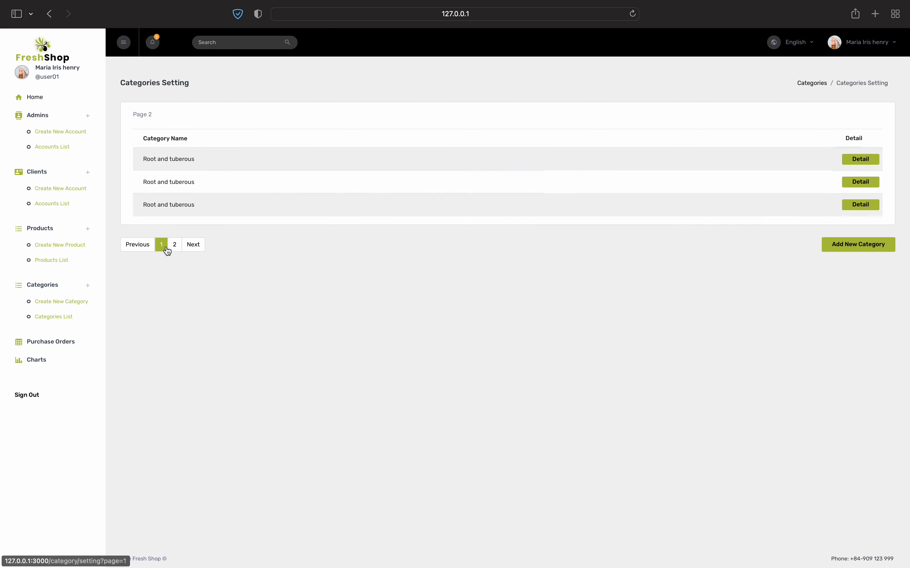
left_click(167, 248)
left_click(174, 403)
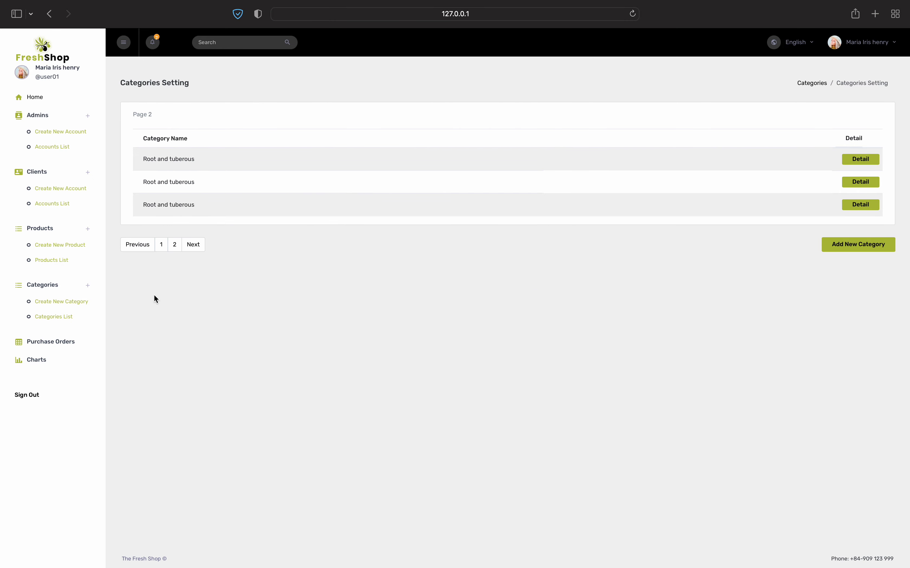
left_click(160, 249)
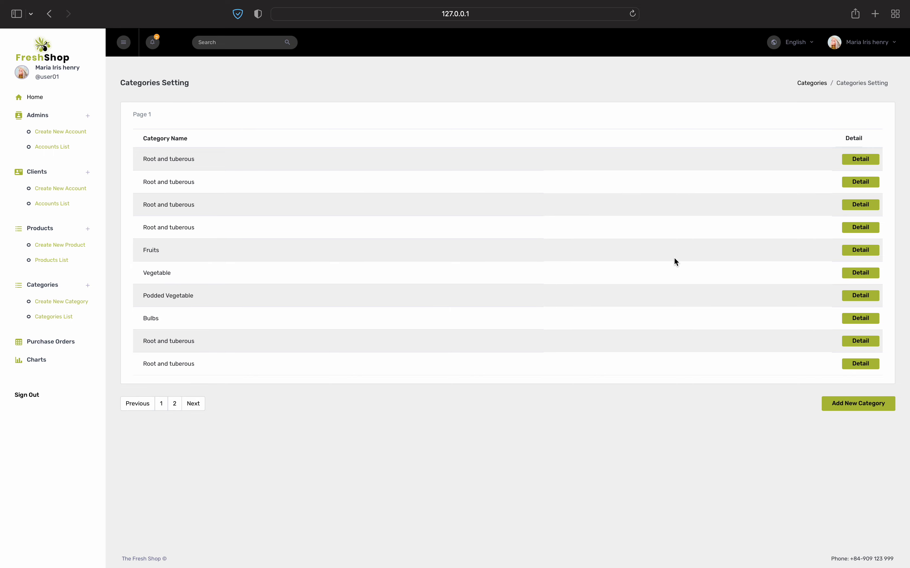
left_click(858, 206)
left_click(231, 135)
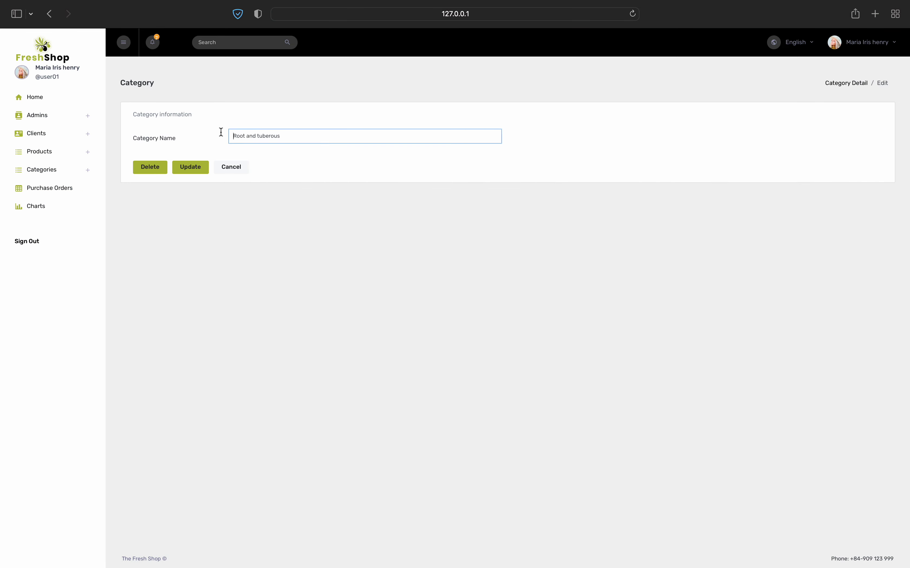
key("super+a")
key("BackSpace")
type("hoa")
left_click(190, 167)
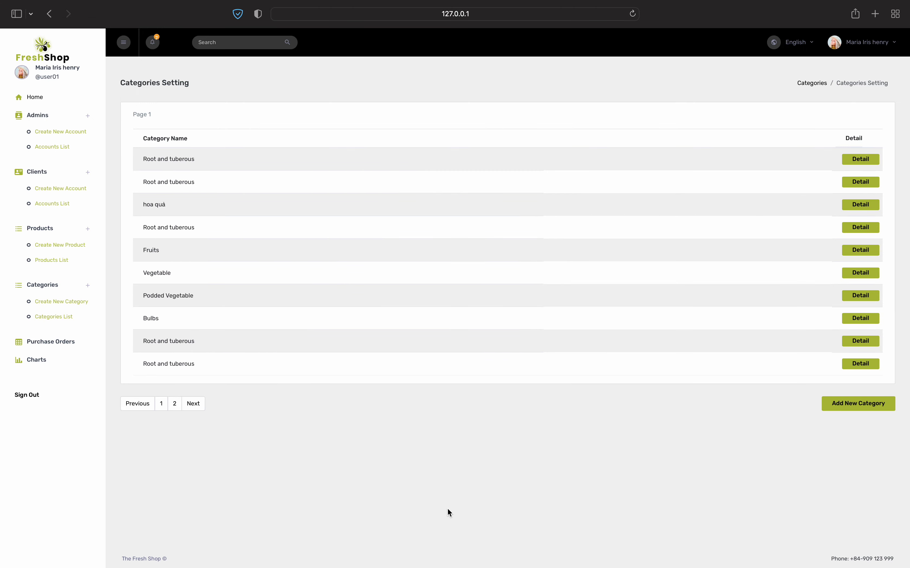
Add a new 'hoa thơm' category and delete the 'hoa quả' category
left_click(832, 403)
left_click(252, 136)
type("hoa thơm")
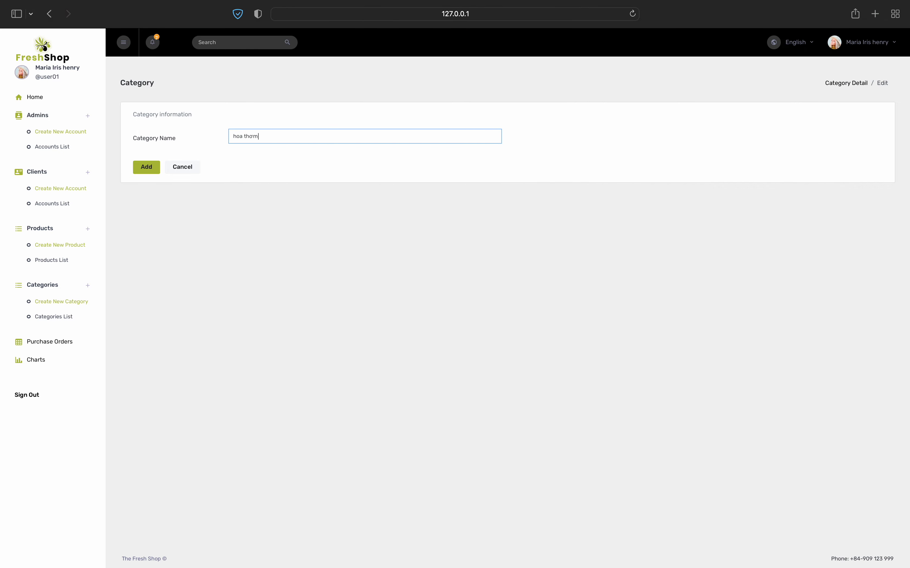
left_click(146, 167)
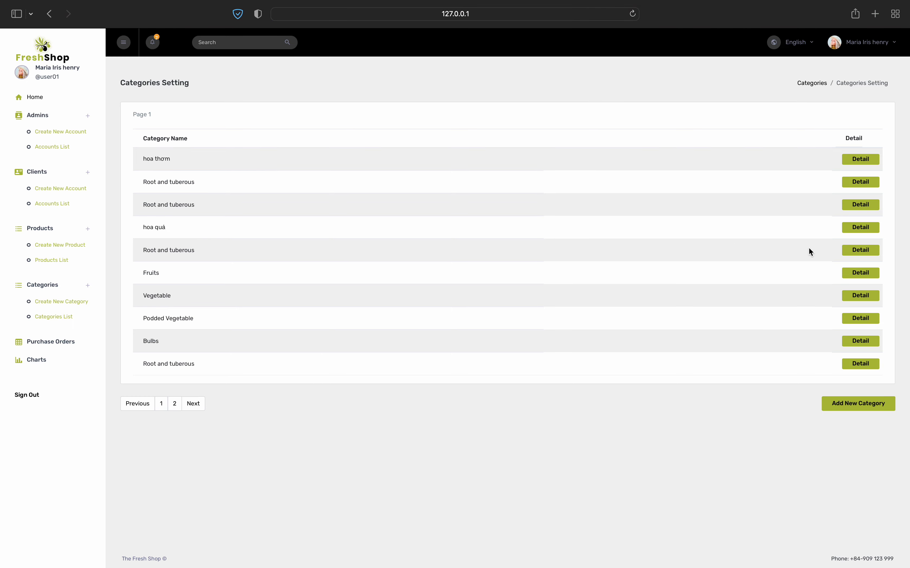
left_click(860, 227)
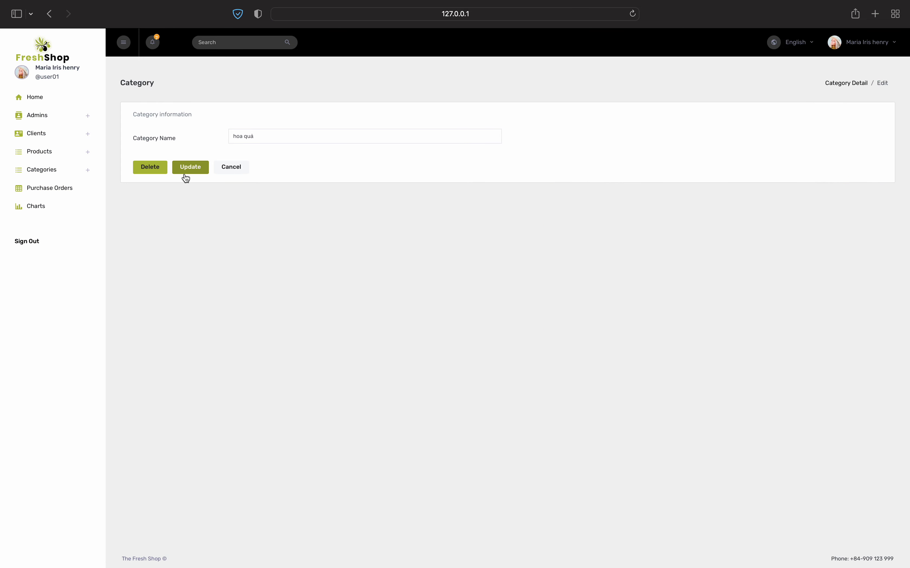
left_click(146, 171)
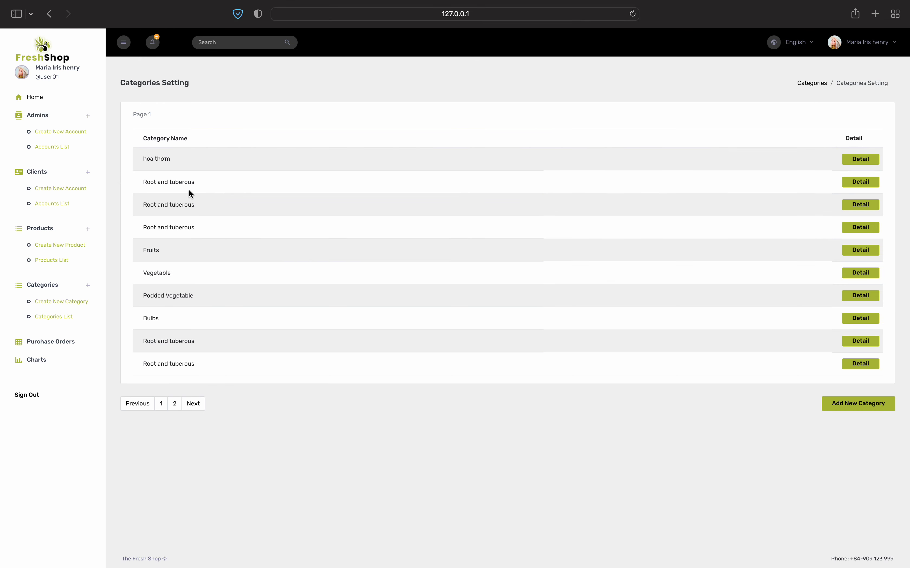
Check the product types available in the new product form
left_click(53, 260)
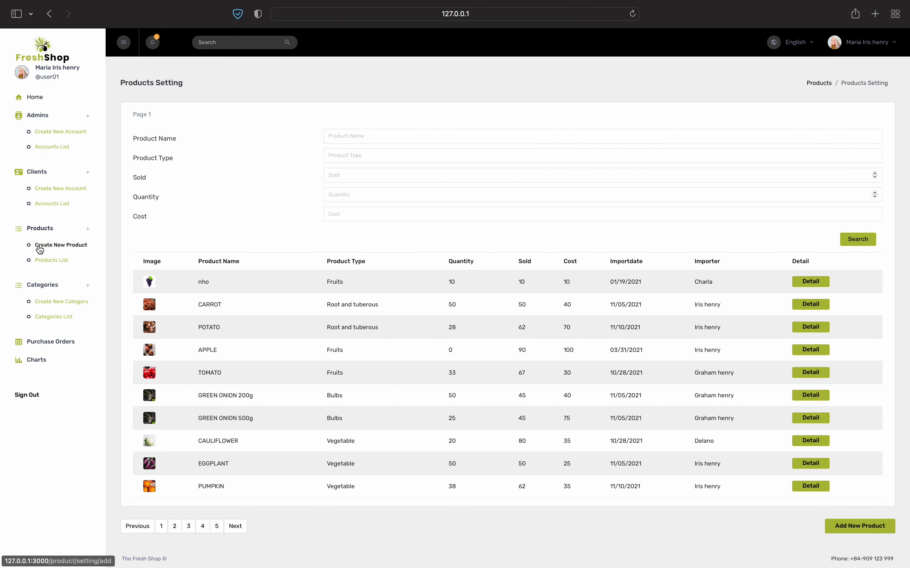
left_click(59, 245)
left_click(644, 164)
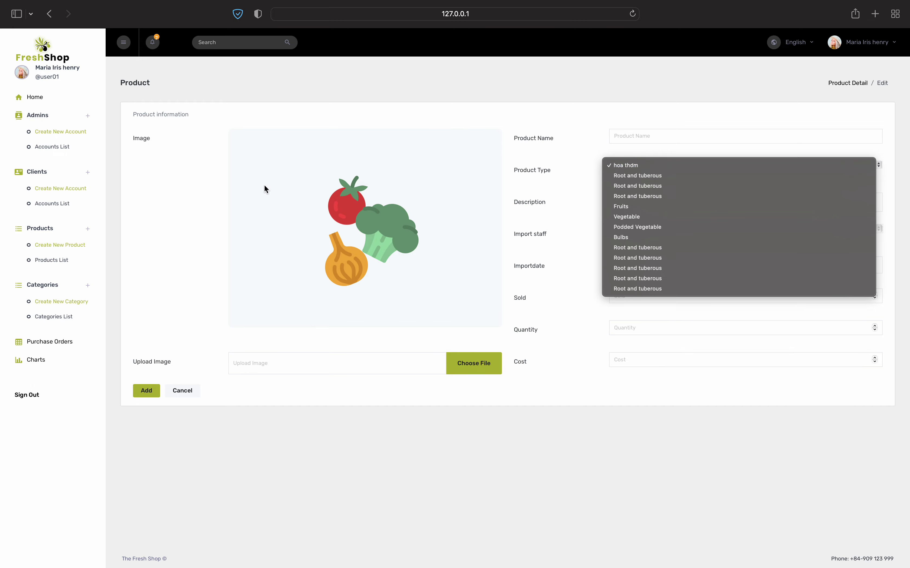
left_click(79, 314)
View page 2 of the categories list, then open the Purchase Orders list
left_click(46, 315)
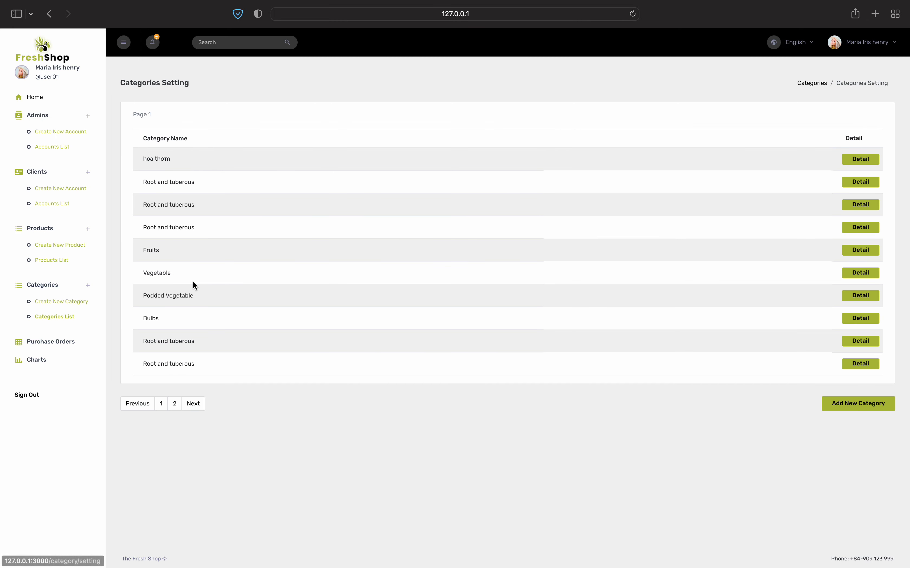
left_click(192, 403)
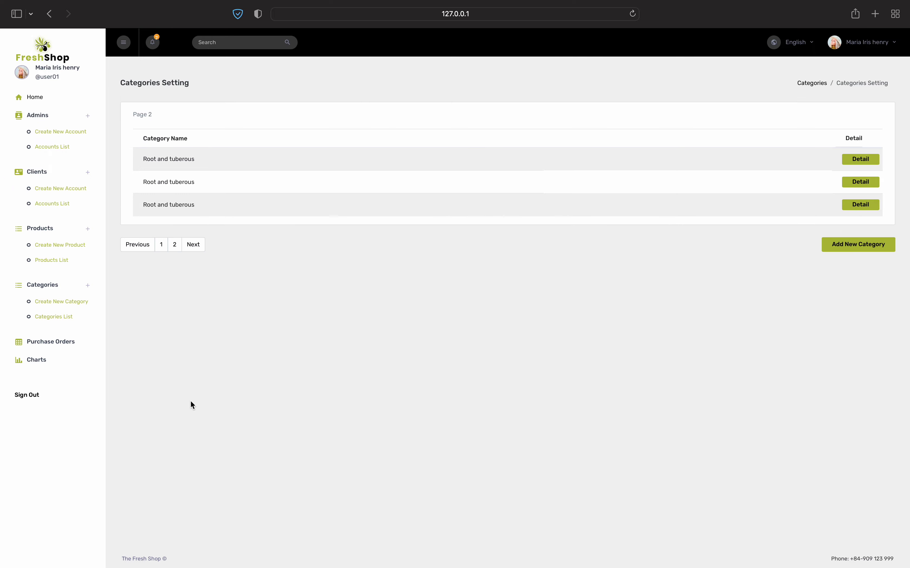
left_click(55, 343)
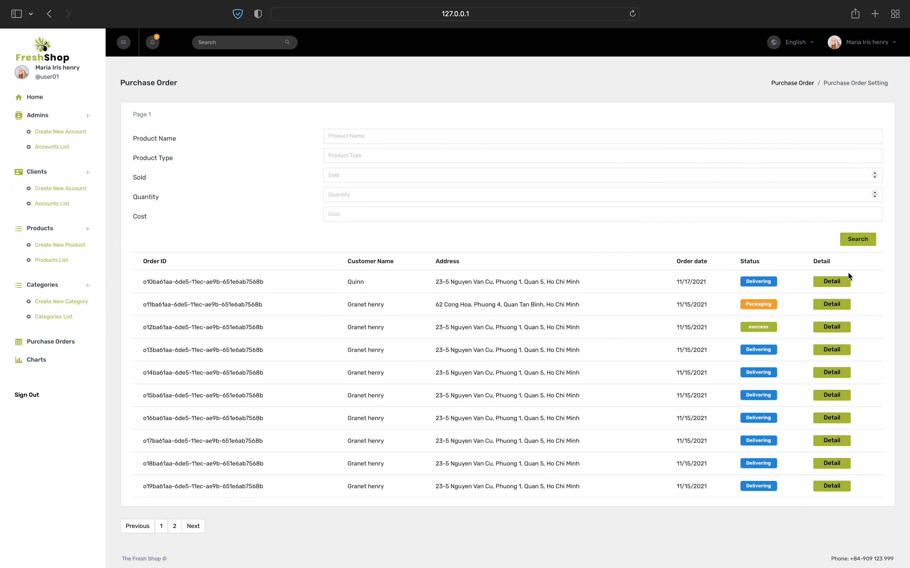
Review the details of the Packaging order
left_click(831, 305)
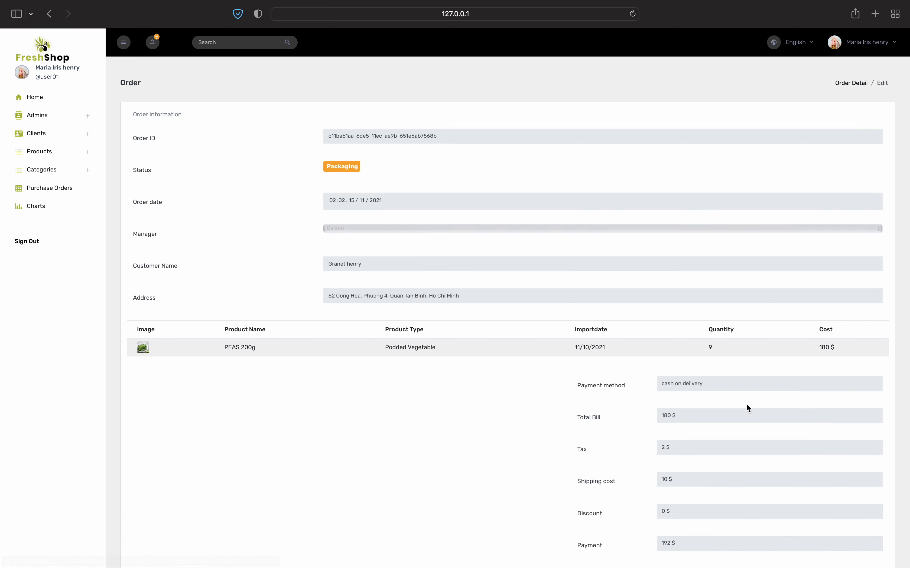
scroll(738, 396, "down", 3)
scroll(738, 398, "up", 2)
scroll(738, 396, "up", 1)
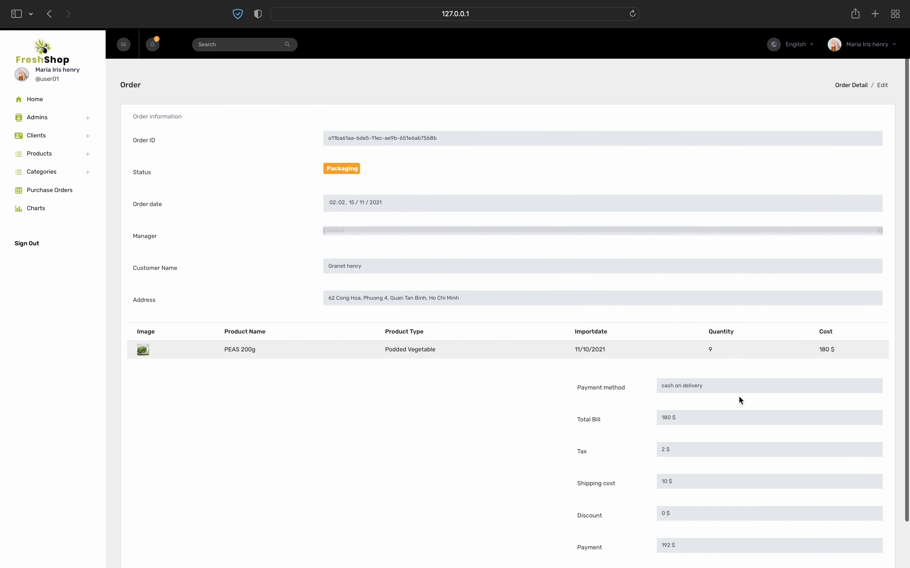
scroll(738, 396, "down", 2)
scroll(738, 396, "left", 5)
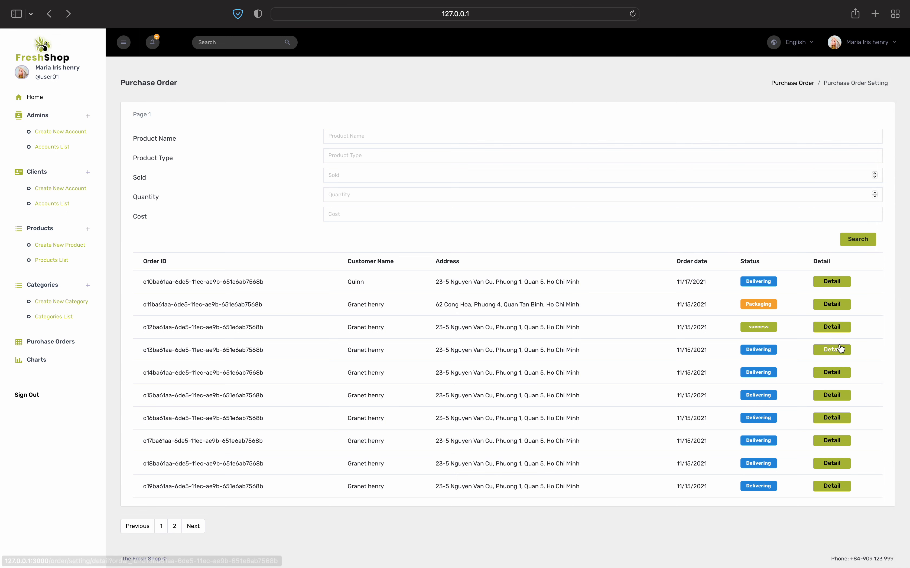
Review the successful PUMPKIN order's details, including its Discount and Payment amounts
left_click(830, 328)
scroll(629, 340, "down", 3)
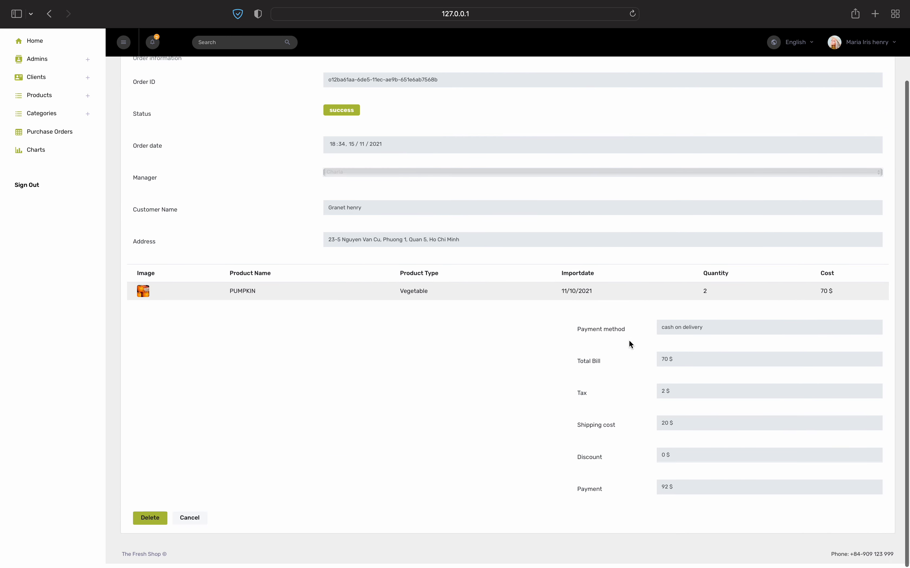
scroll(629, 341, "up", 3)
scroll(629, 340, "down", 2)
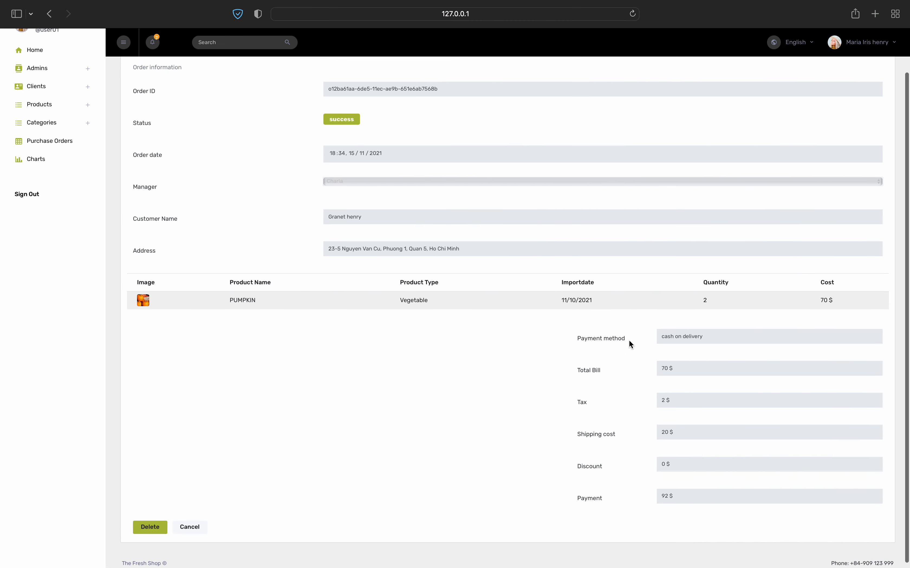
left_click(666, 503)
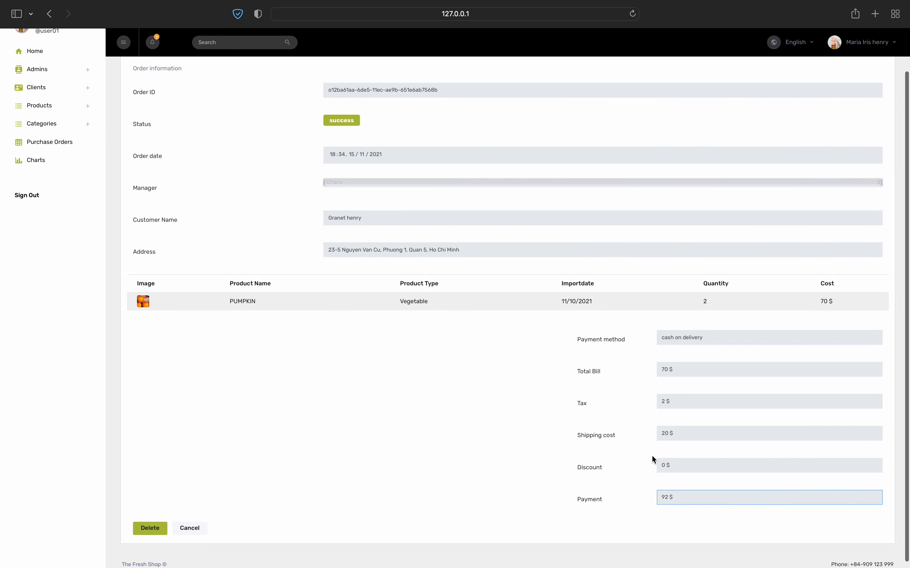
left_click(668, 460)
left_click(659, 439)
scroll(547, 285, "up", 3)
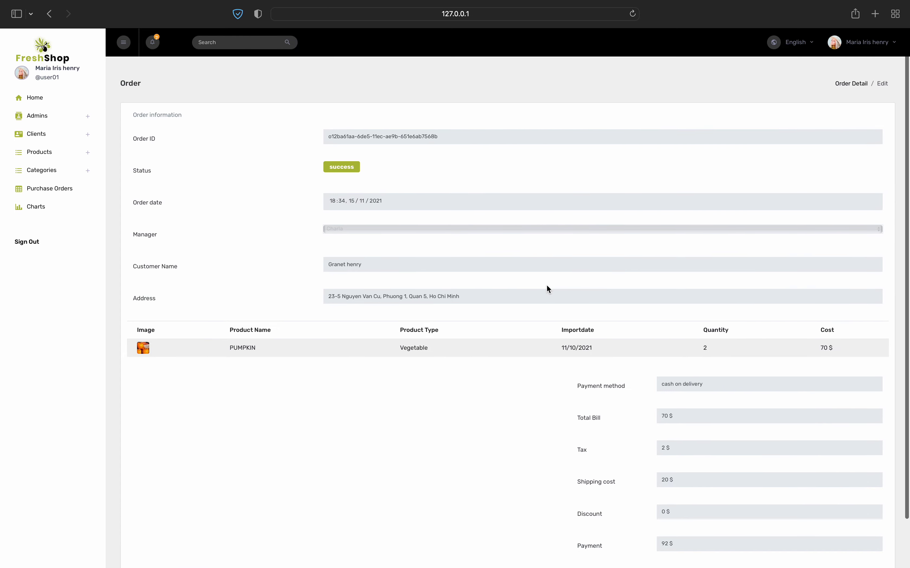
scroll(546, 284, "down", 3)
scroll(546, 284, "left", 5)
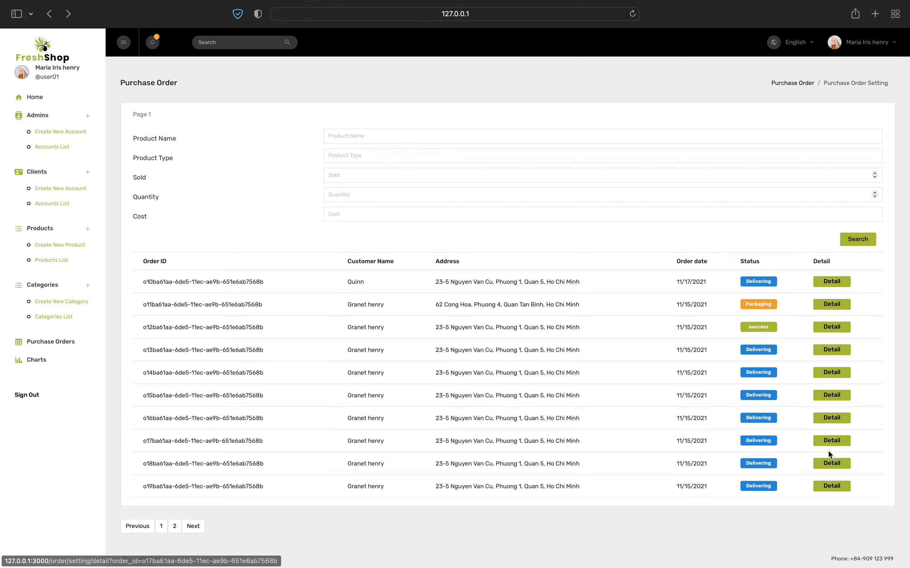
Inspect an order from the next page of orders, then show page 2 of the order list
left_click(193, 526)
left_click(829, 372)
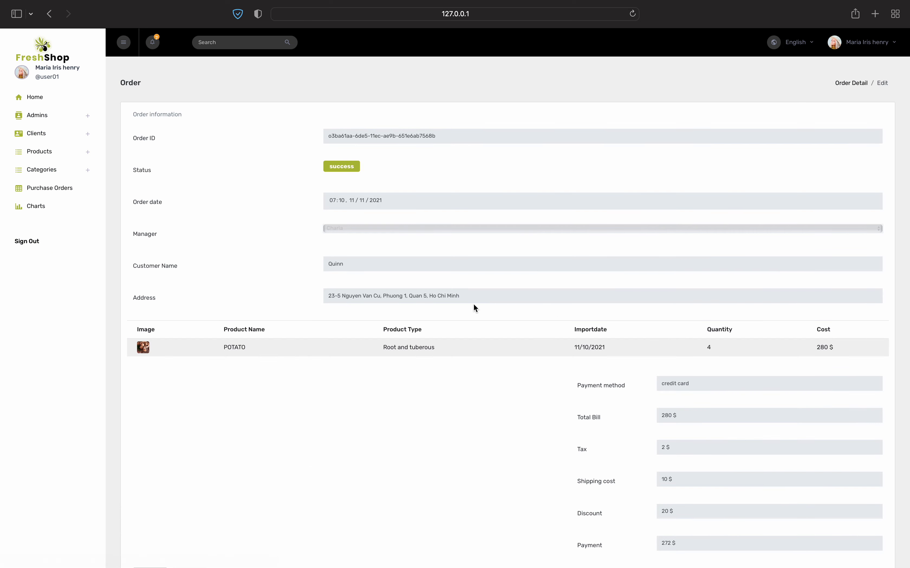
scroll(473, 303, "down", 3)
scroll(473, 304, "up", 2)
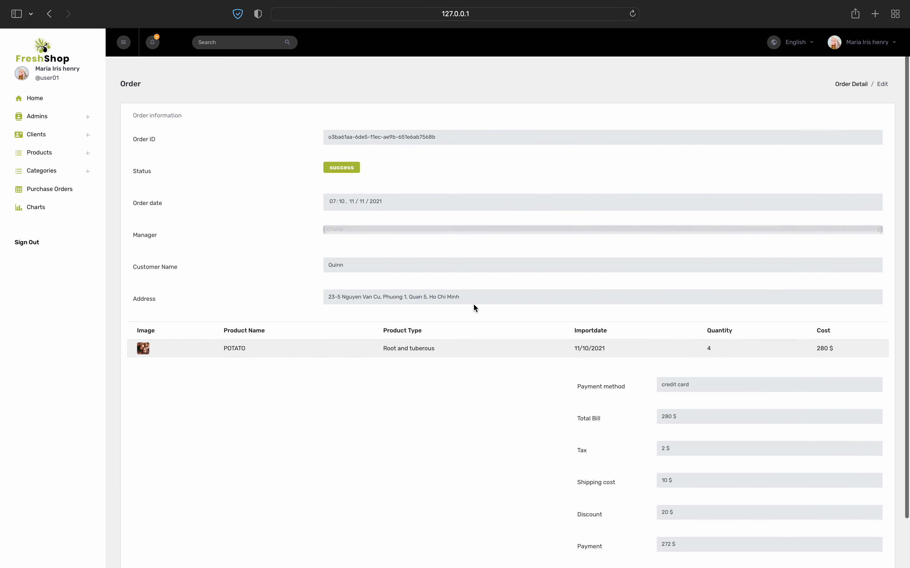
scroll(473, 304, "down", 2)
scroll(473, 304, "up", 2)
scroll(473, 304, "left", 5)
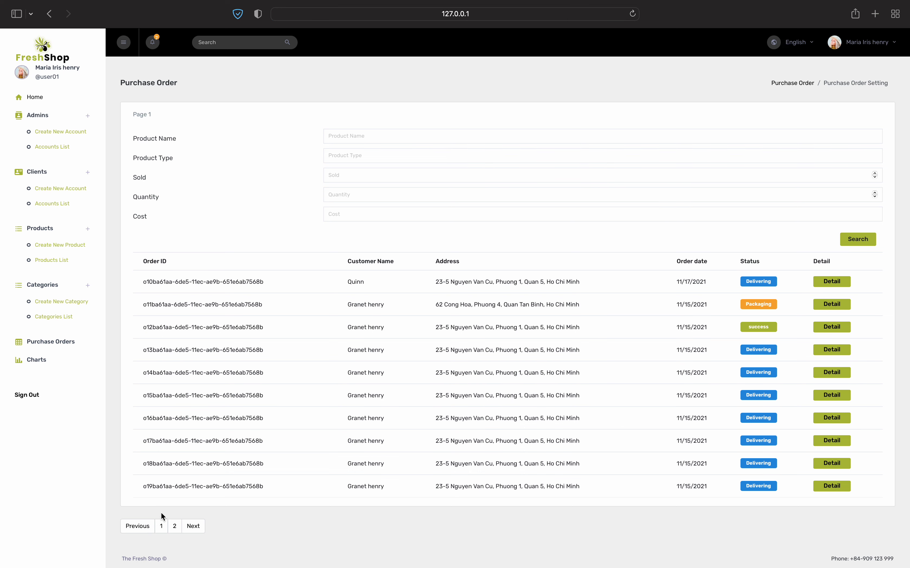
left_click(174, 526)
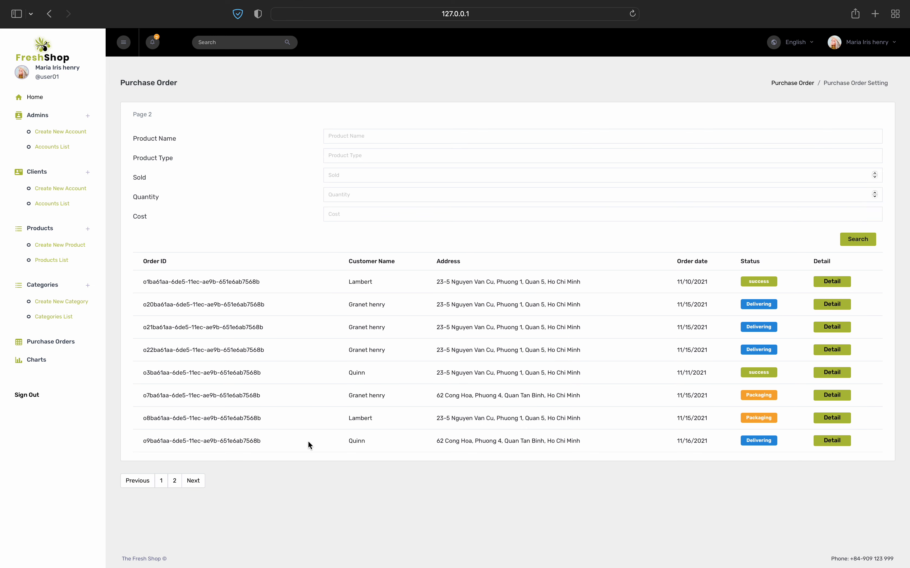
Calculate sales in Charts from 05/05/2021 to 18/01/2022
left_click(39, 361)
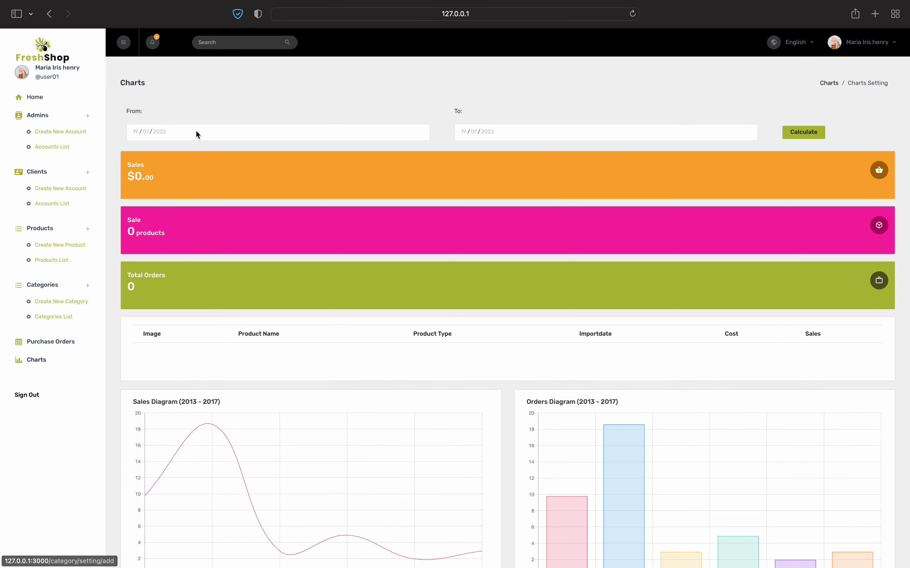
left_click(204, 130)
left_click(180, 146)
left_click(180, 147)
left_click(180, 146)
left_click(180, 147)
left_click(180, 147)
left_click(181, 146)
left_click(180, 147)
left_click(180, 146)
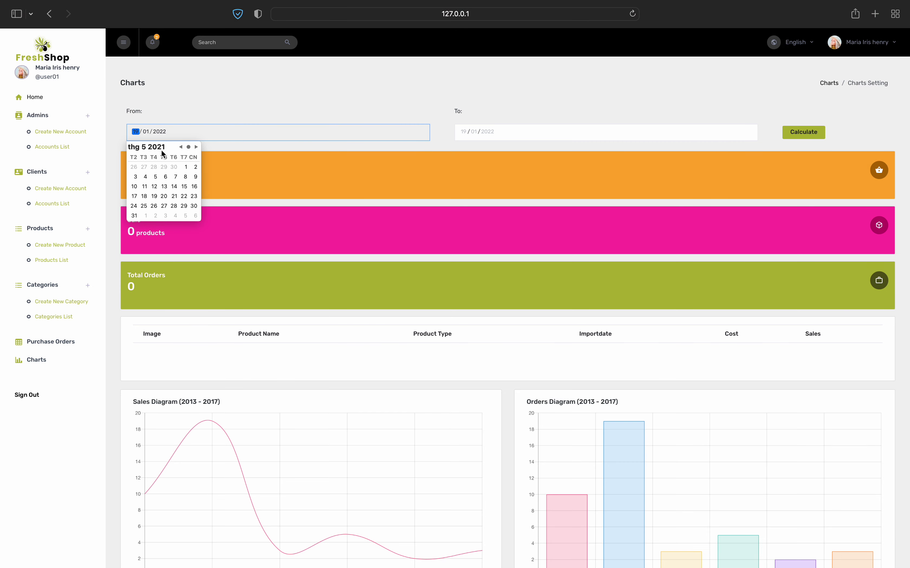
left_click(155, 177)
left_click(210, 112)
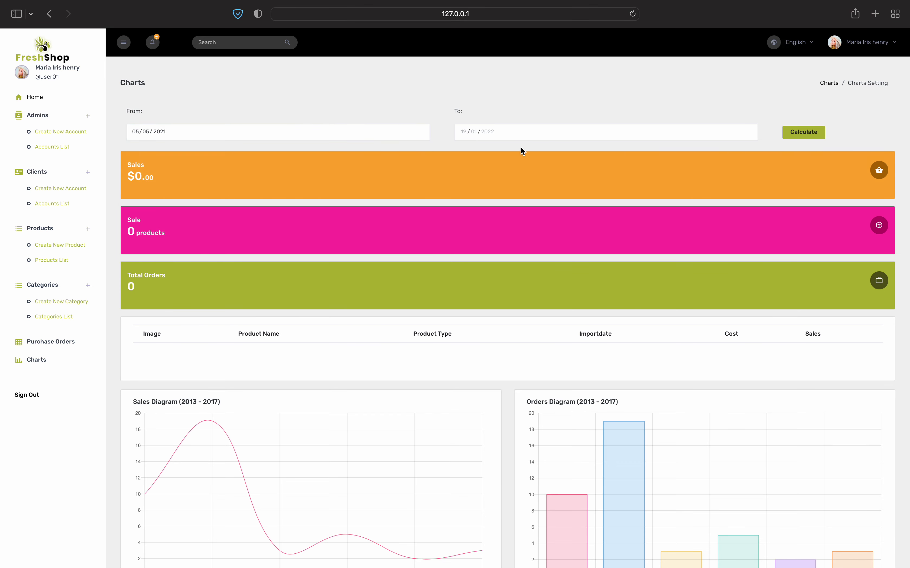
left_click(484, 129)
left_click(471, 196)
left_click(495, 119)
left_click(803, 132)
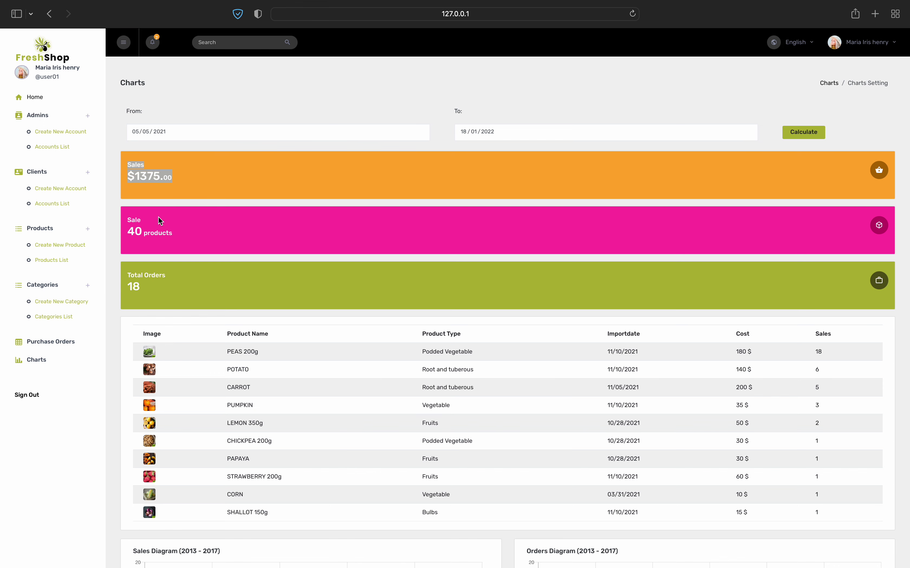
Review the results: 40 products sold and 18 total orders
left_click_drag(126, 231, 174, 231)
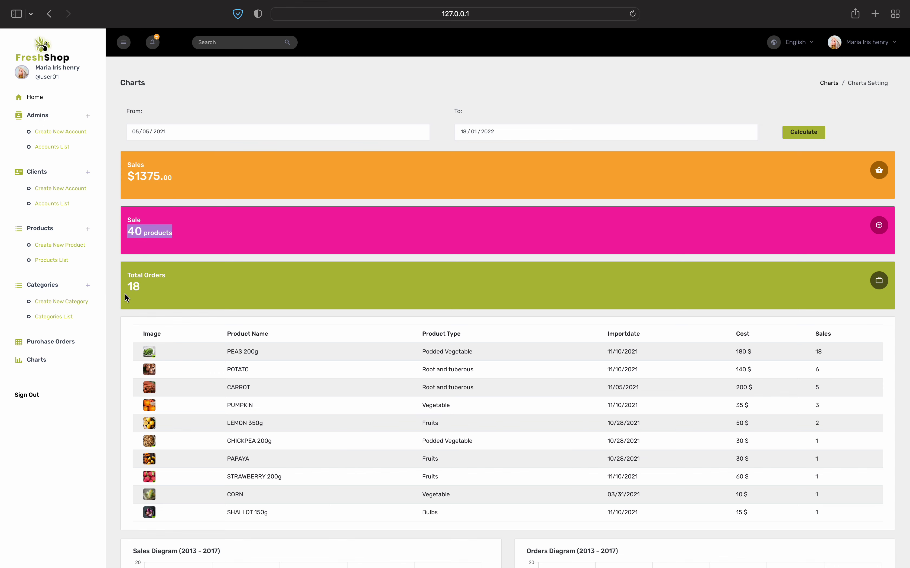
left_click_drag(122, 292, 145, 288)
scroll(161, 331, "down", 3)
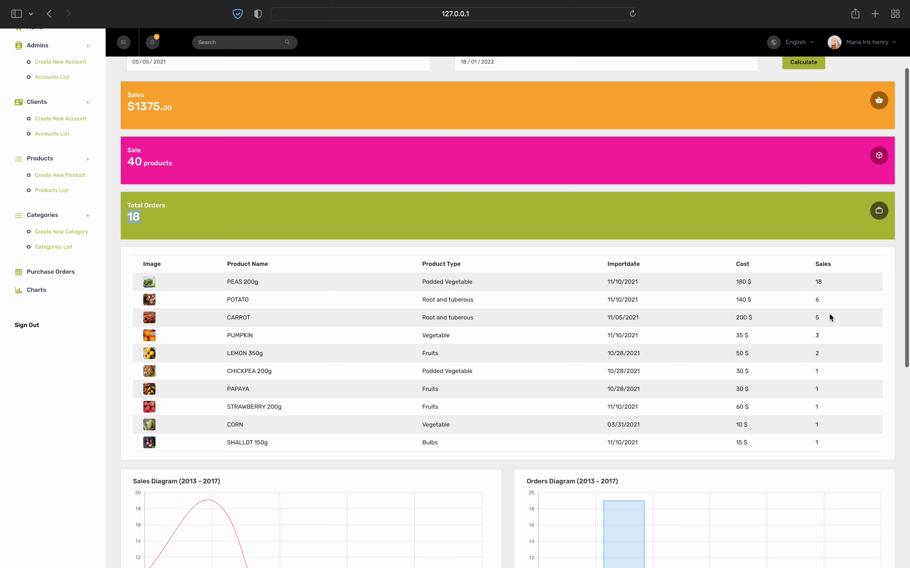
scroll(815, 409, "down", 5)
scroll(816, 409, "up", 8)
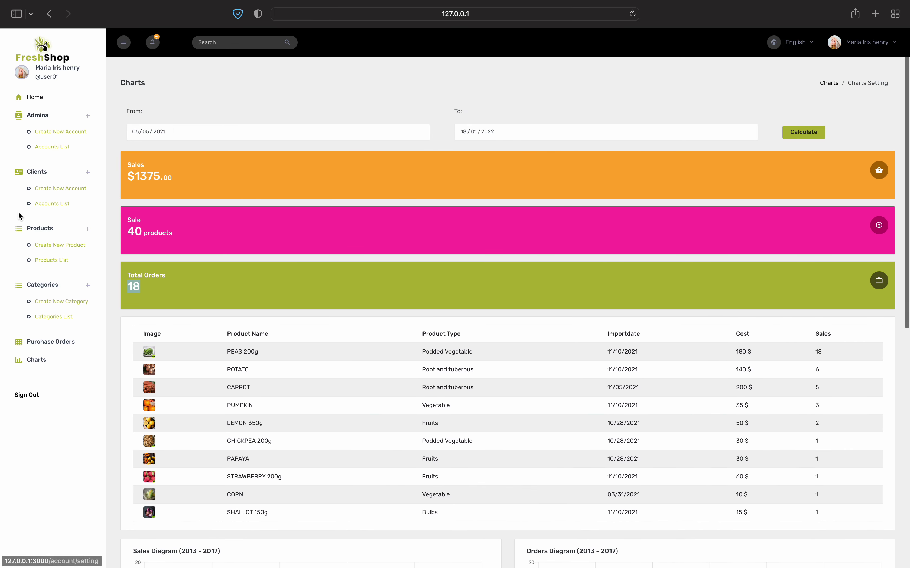
scroll(357, 255, "down", 1)
scroll(310, 160, "up", 1)
Recalculate sales with the end date changed to 16/11/2021
left_click(492, 131)
left_click(508, 147)
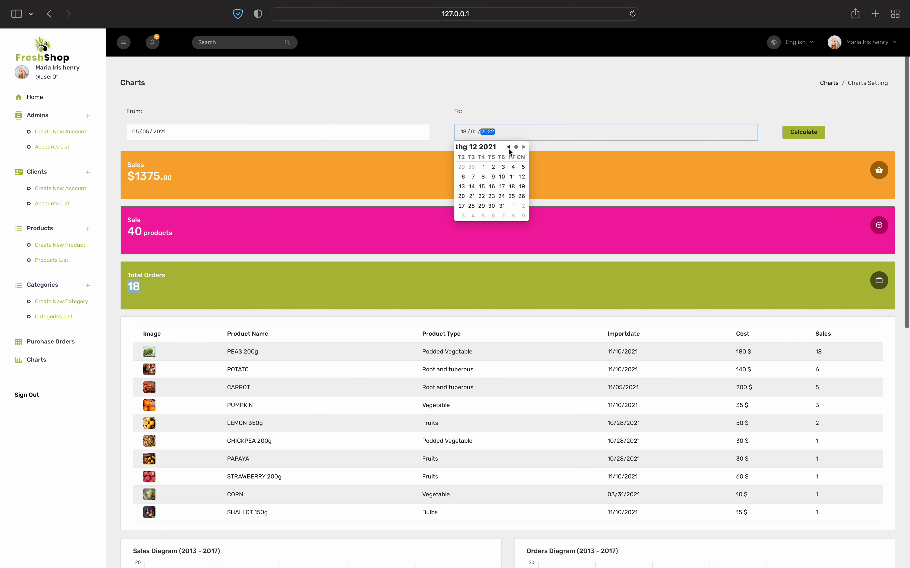
left_click(508, 147)
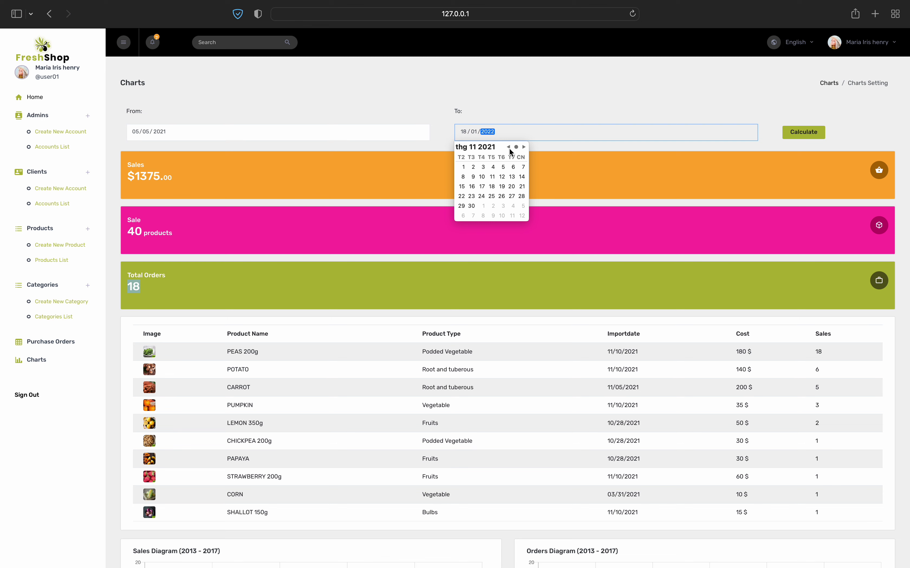
left_click(502, 186)
left_click(475, 188)
left_click(519, 120)
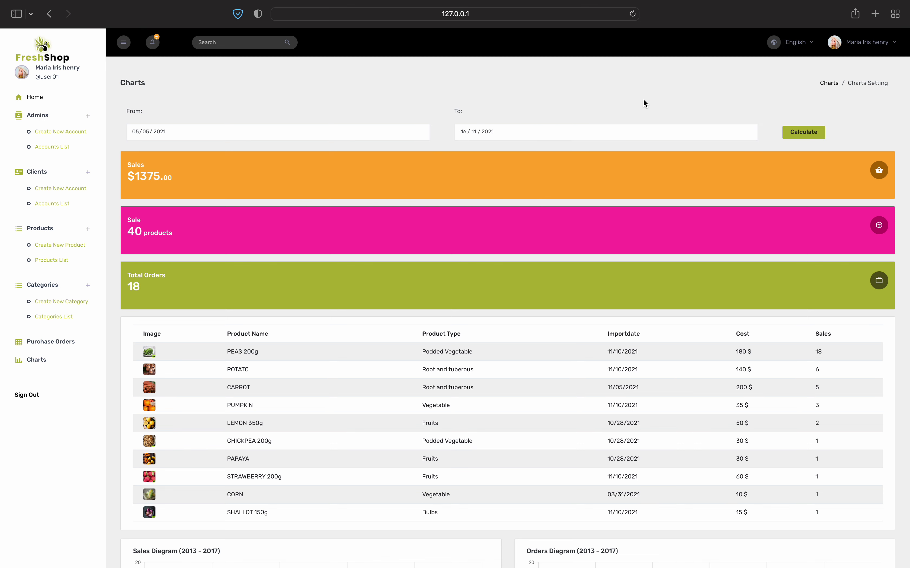
left_click(798, 129)
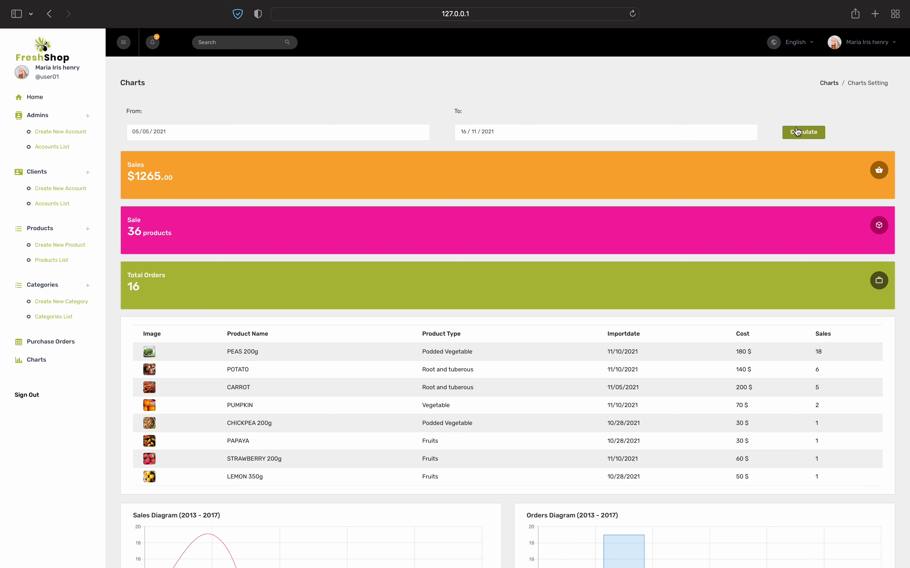
Review the product sales table ($1265, 36 products, 16 orders), then sign out
left_click_drag(803, 352, 841, 478)
left_click(764, 368)
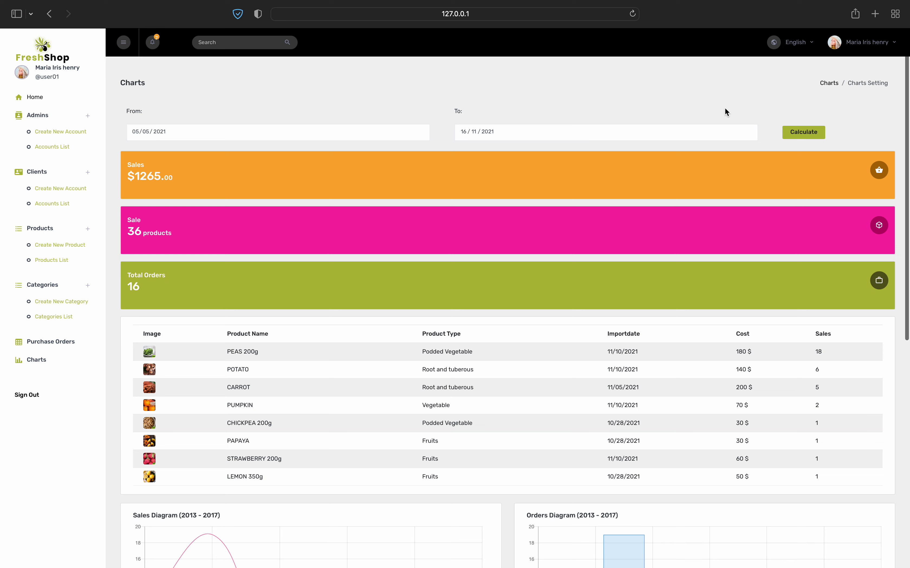
left_click(866, 42)
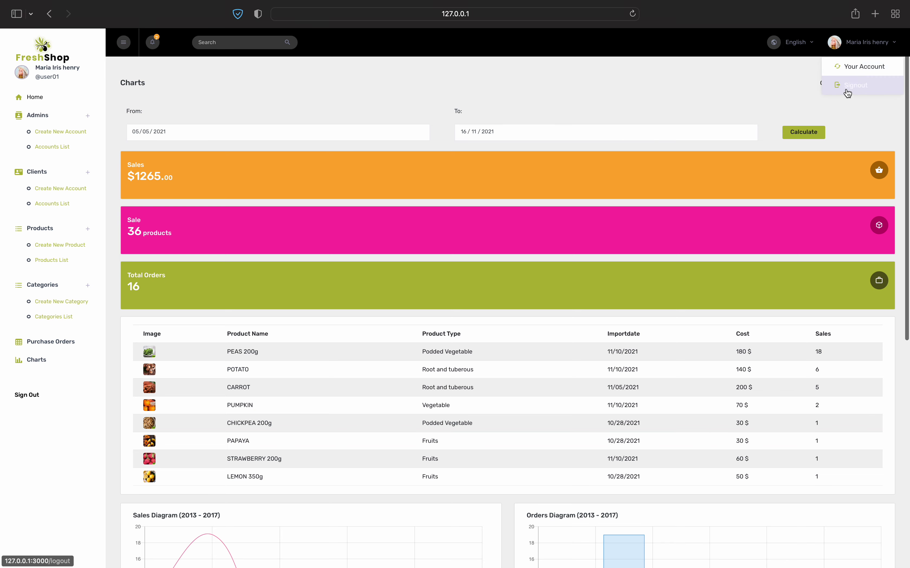
left_click(847, 89)
key("super+shift+5")
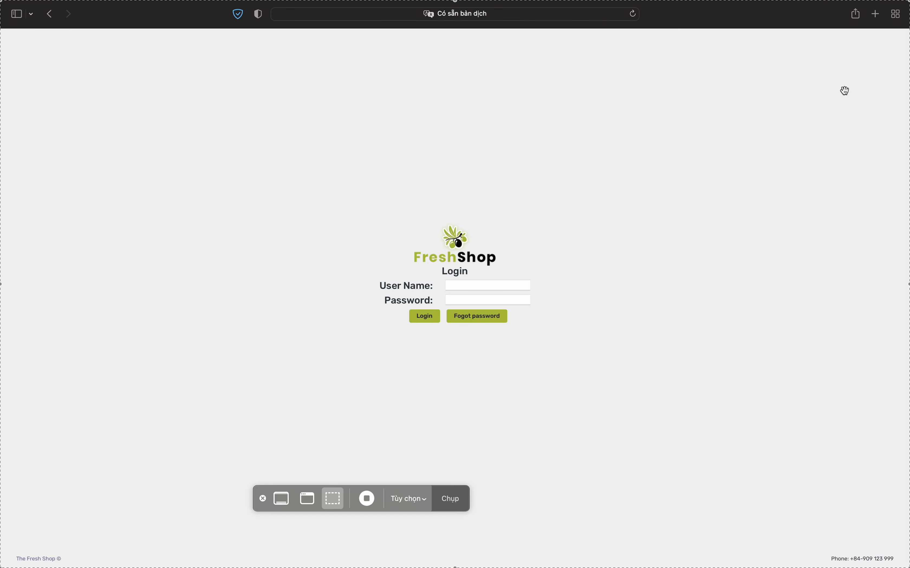